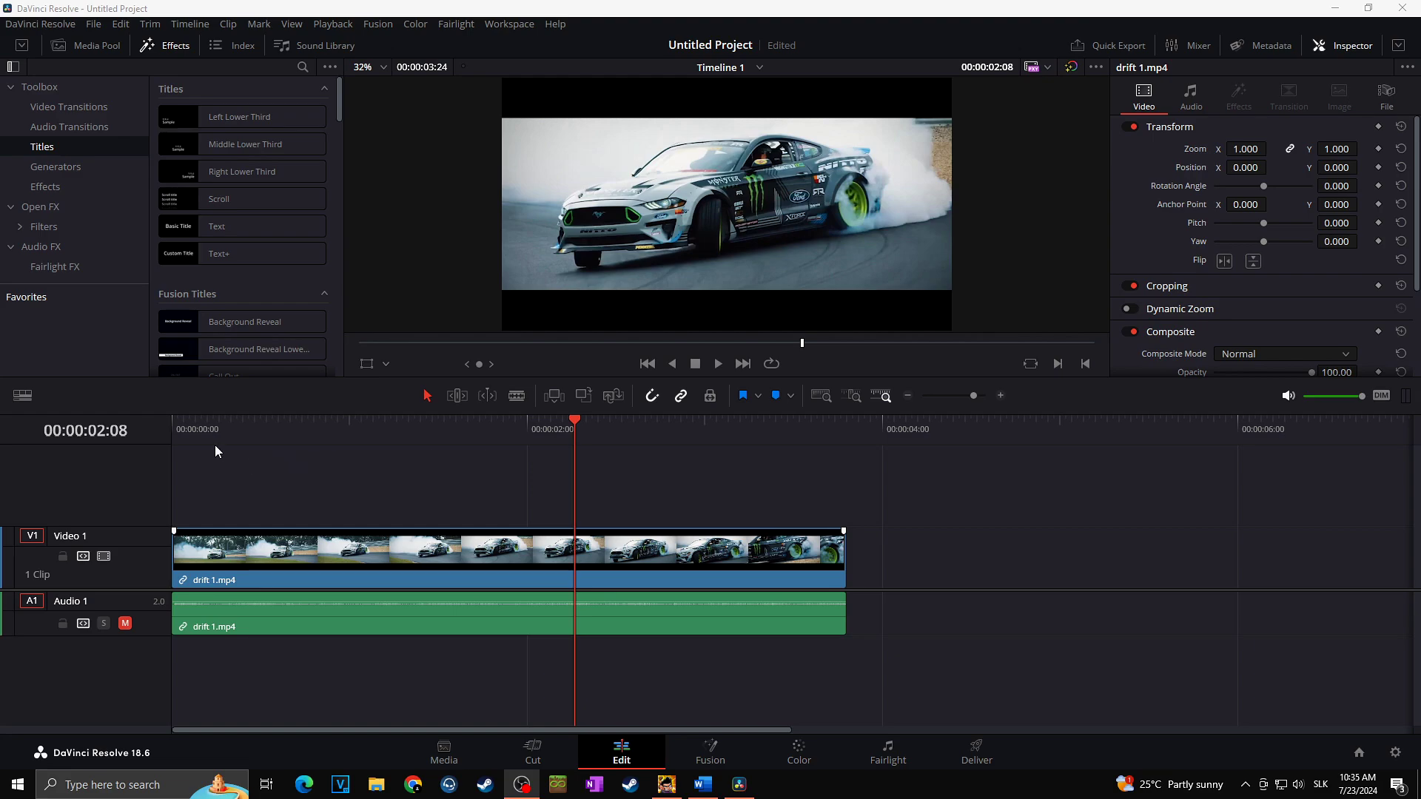
# Step: Play the drift 1.mp4 clip from the start, then select it on the timeline
pyautogui.click(188, 431)
pyautogui.press('space')
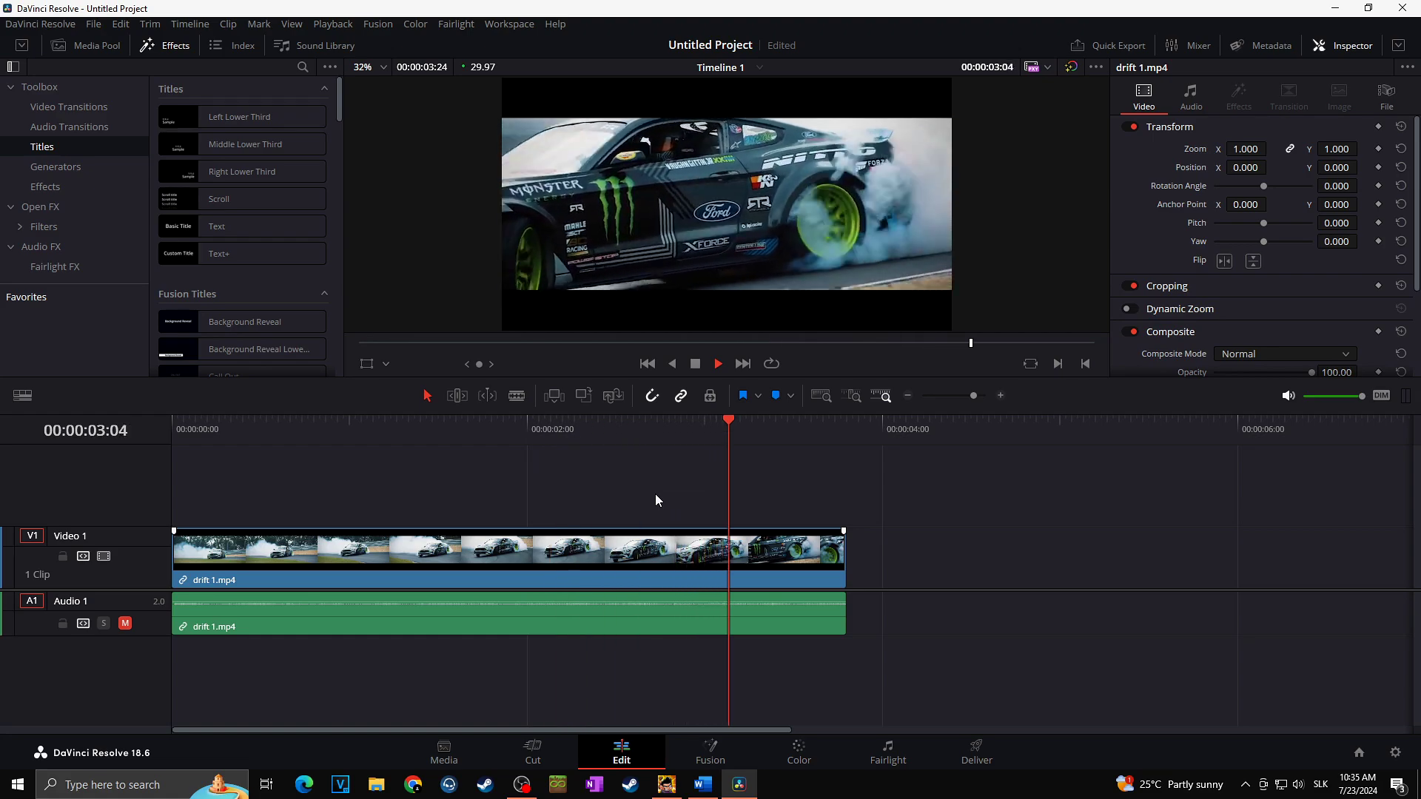
pyautogui.press('space')
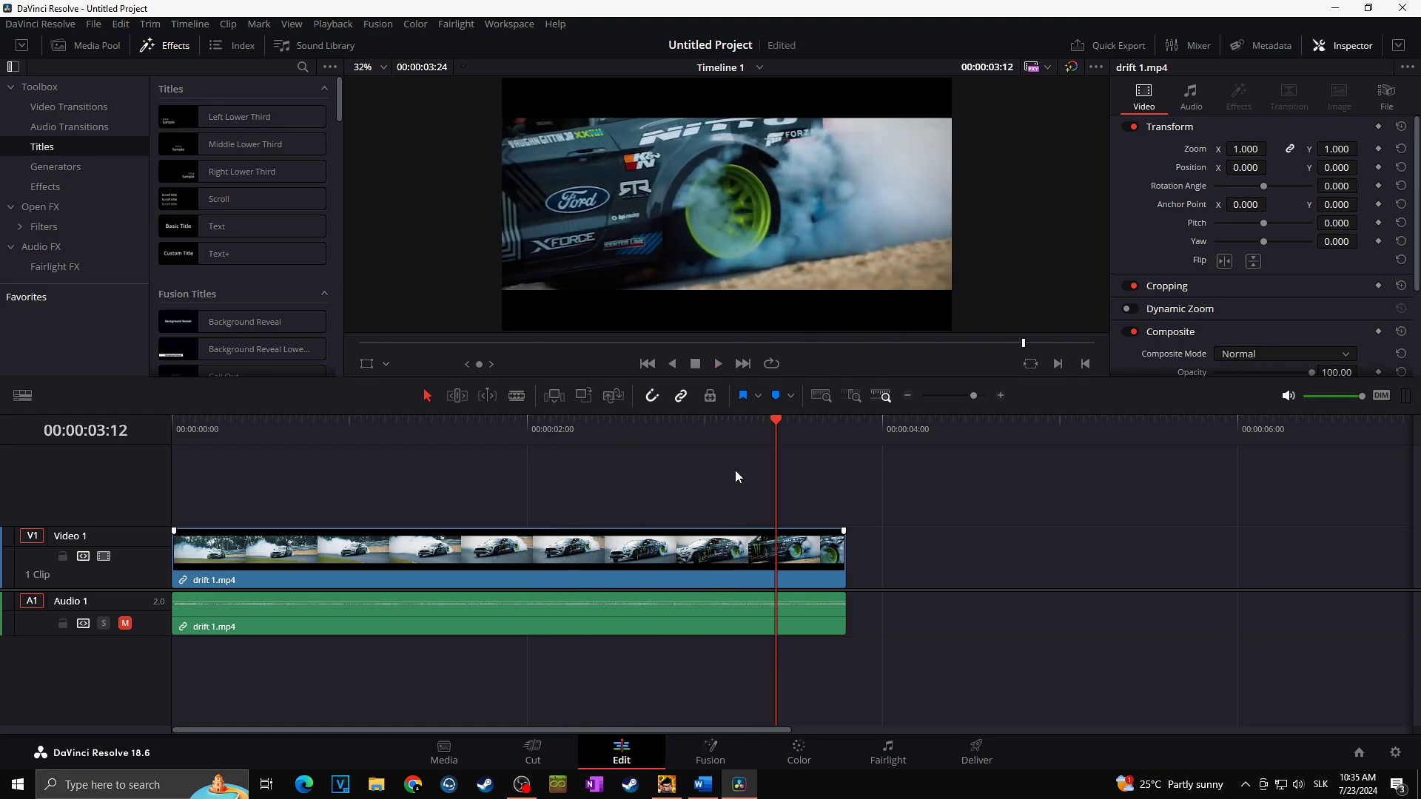
pyautogui.click(562, 553)
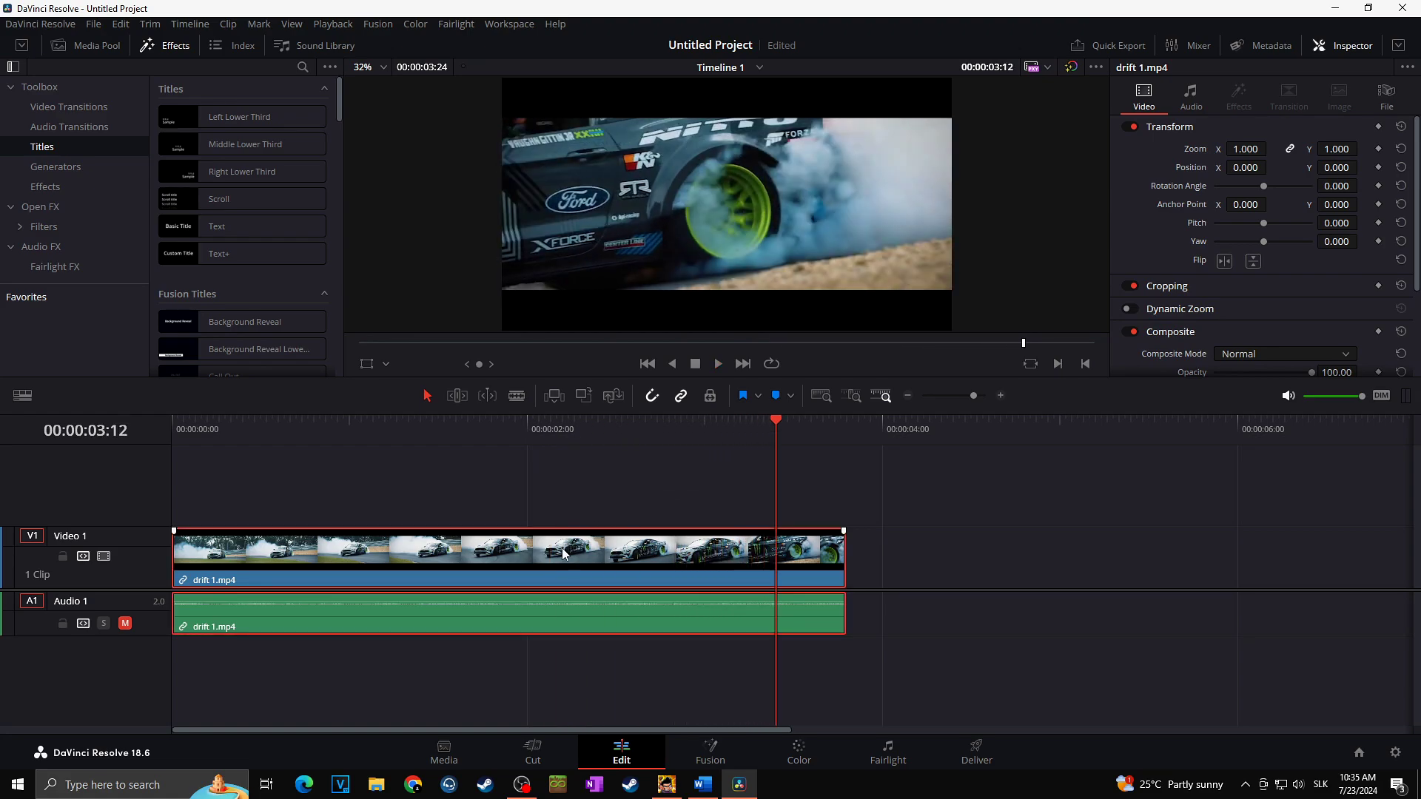
# Step: Show retime controls on drift 1.mp4 at 100% and bring up its speed options menu
pyautogui.hotkey('ctrl', 'r')
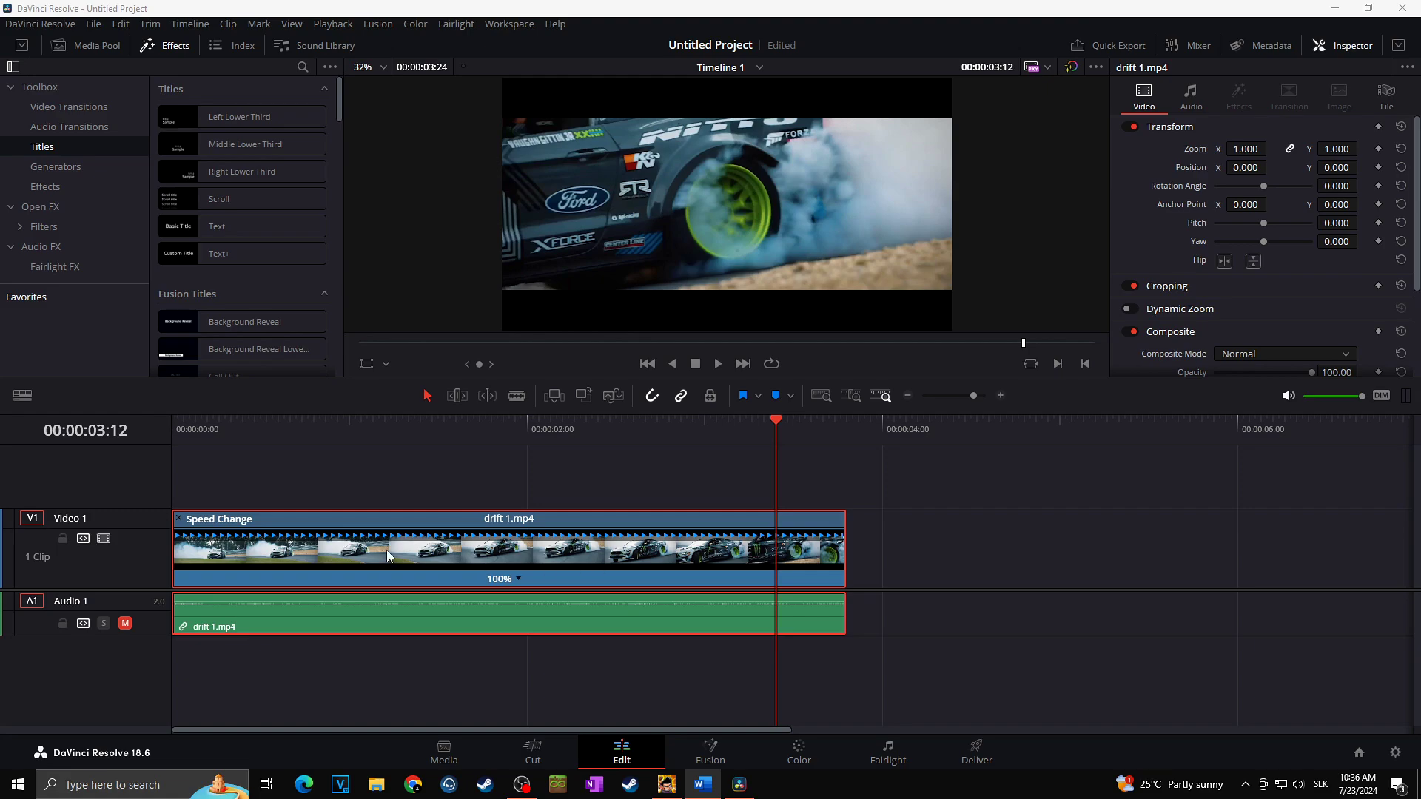
pyautogui.press('Home')
pyautogui.press('space')
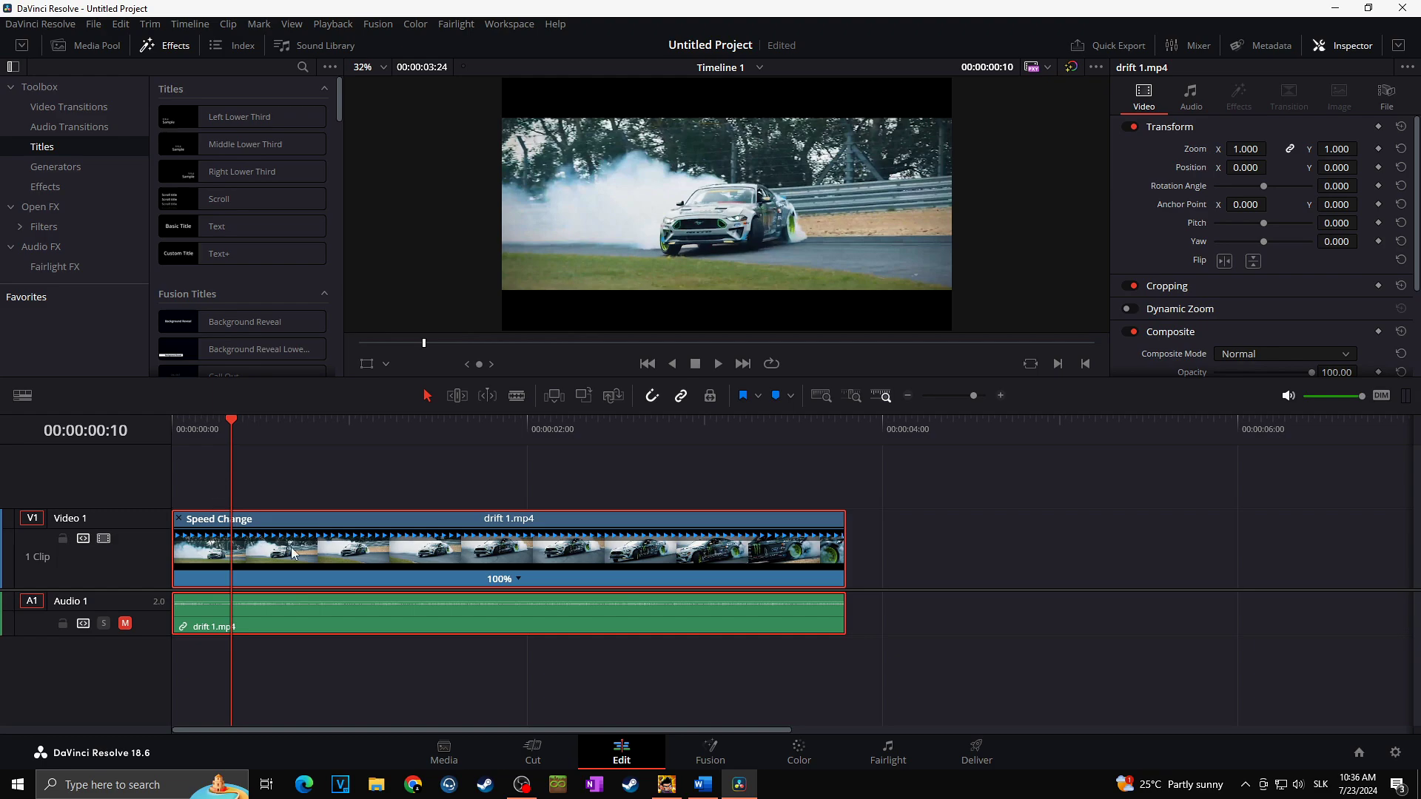
pyautogui.click(520, 583)
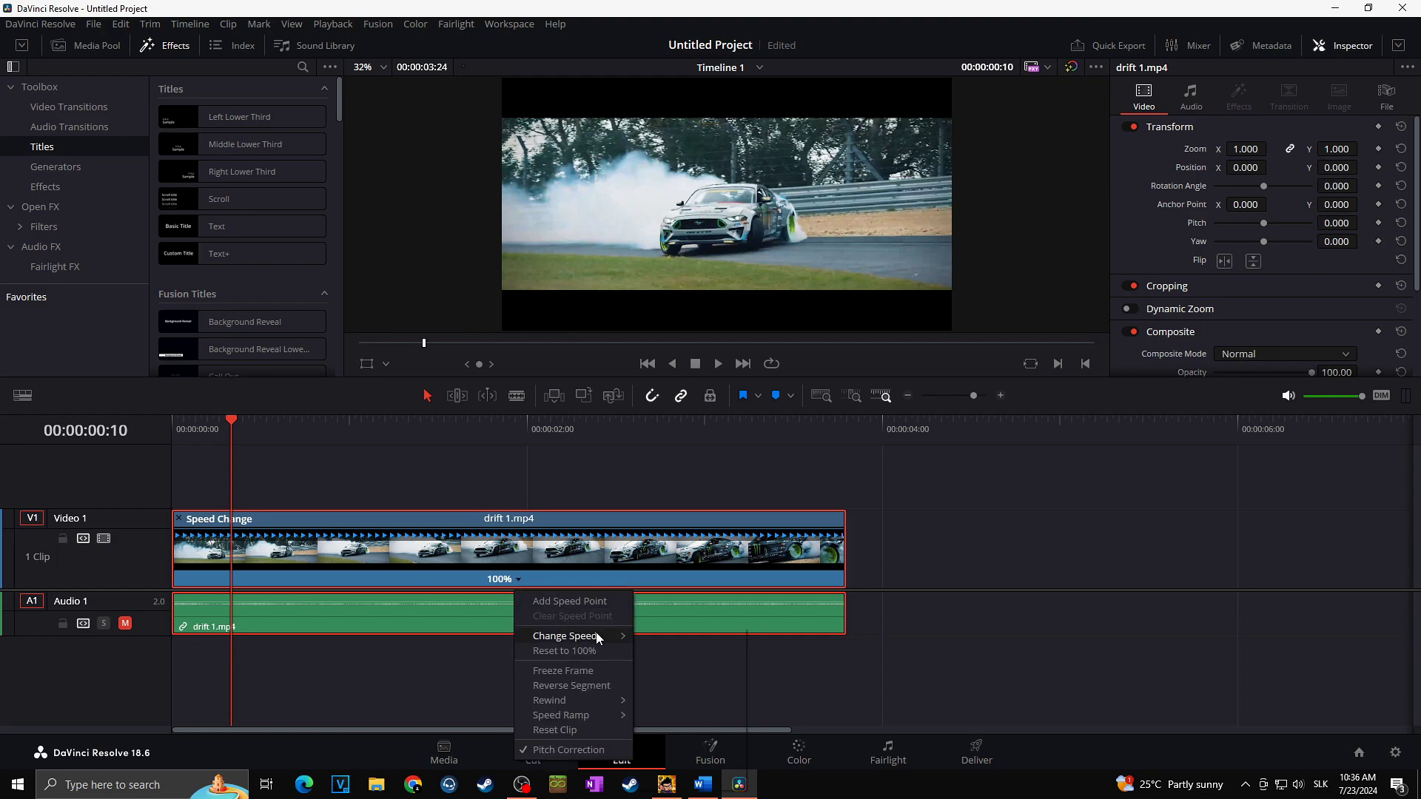
pyautogui.moveTo(599, 638)
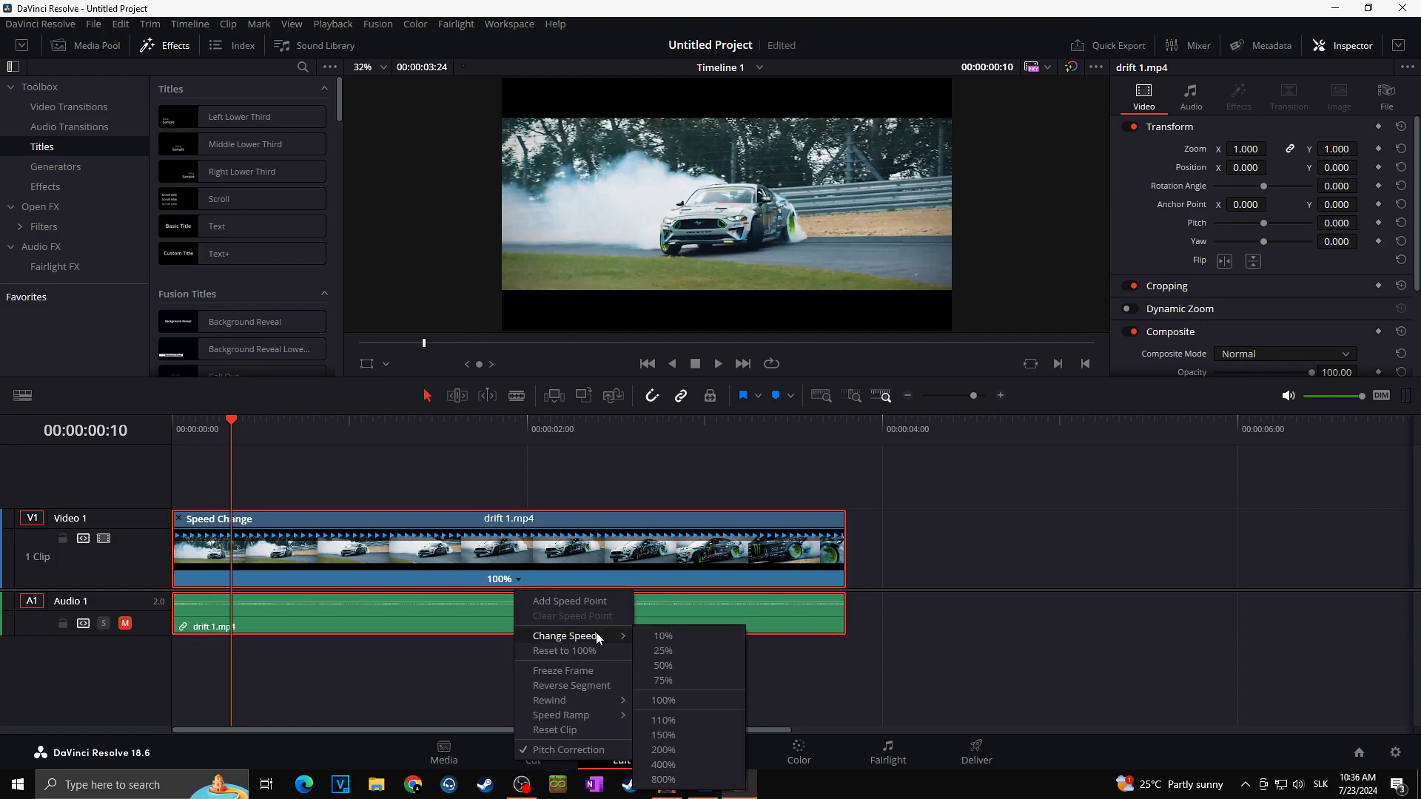
pyautogui.click(679, 680)
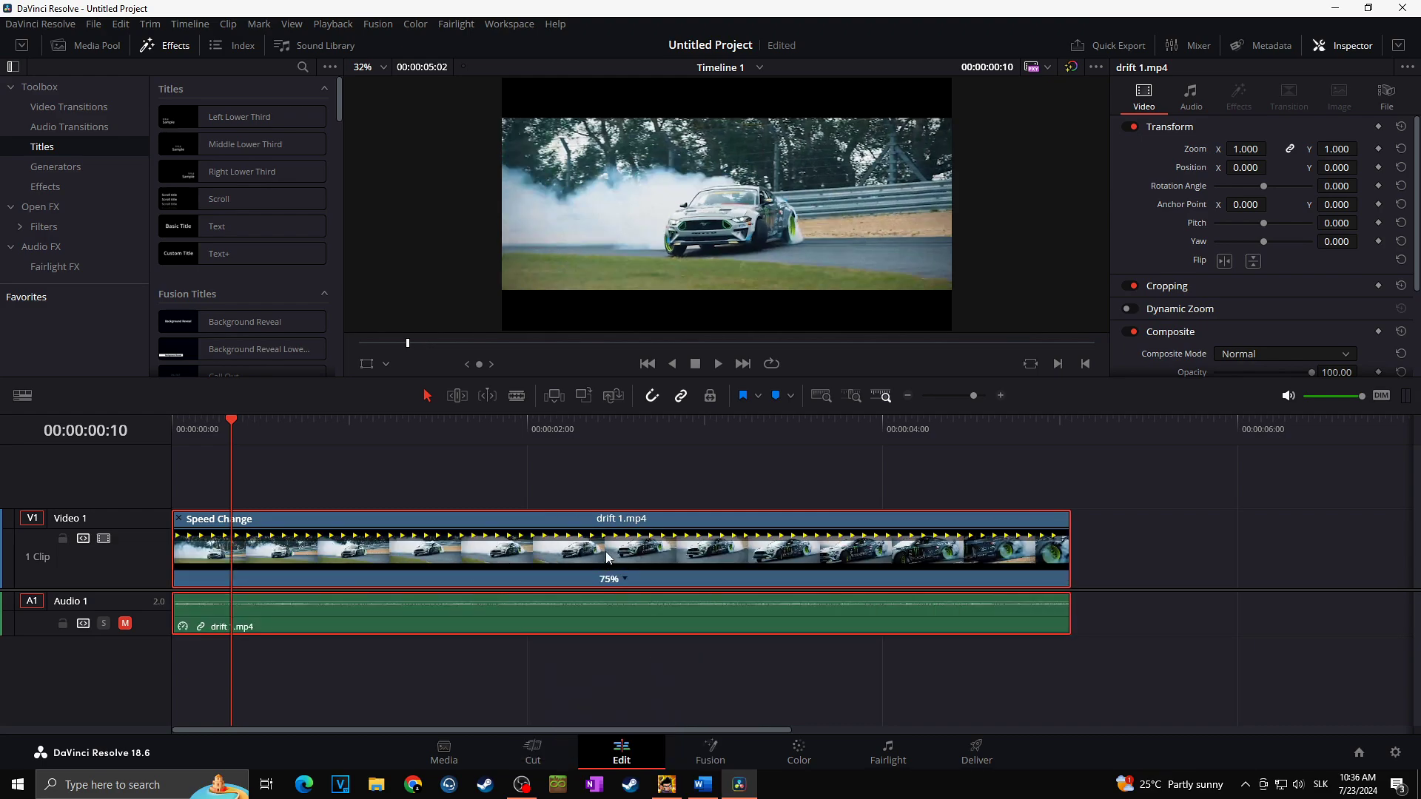
pyautogui.press('space')
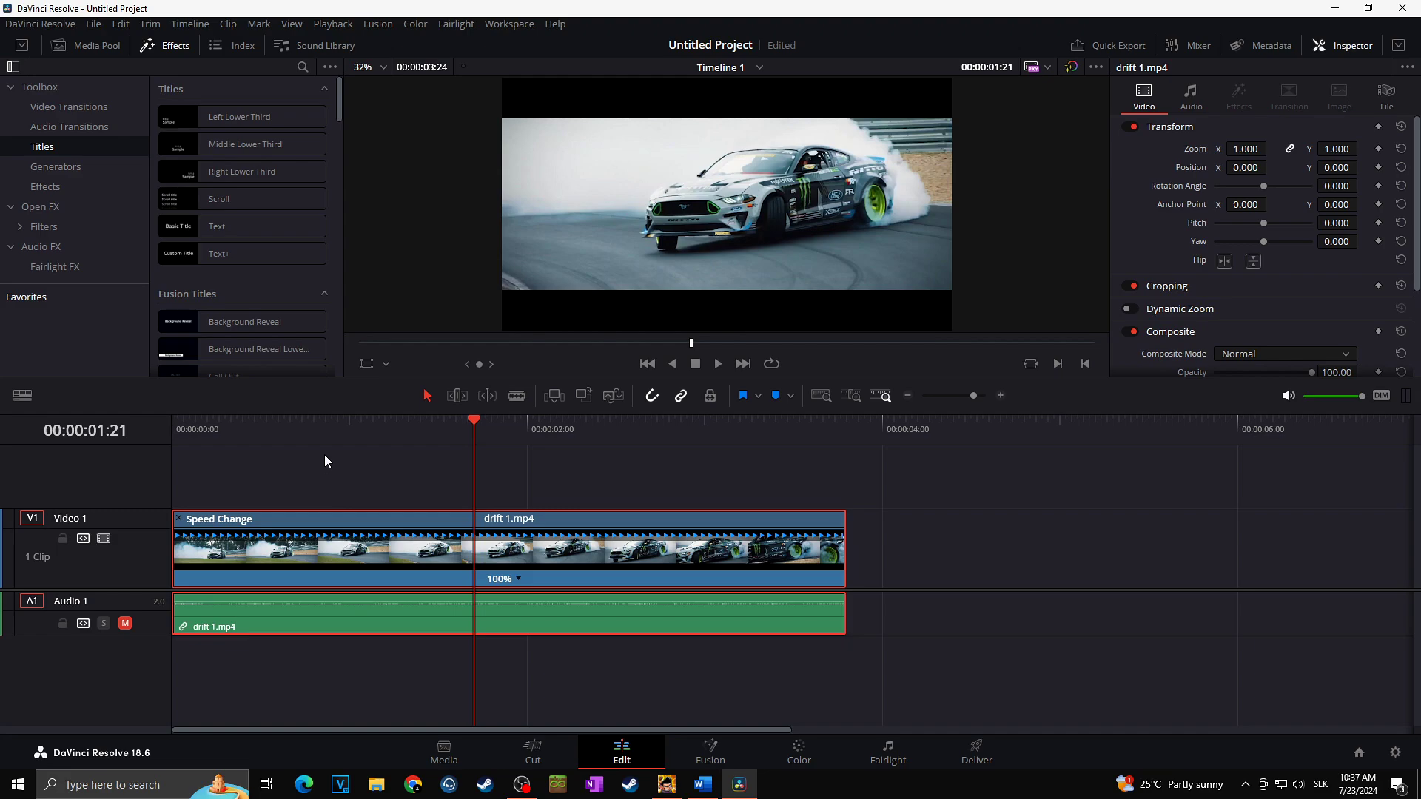
pyautogui.click(267, 428)
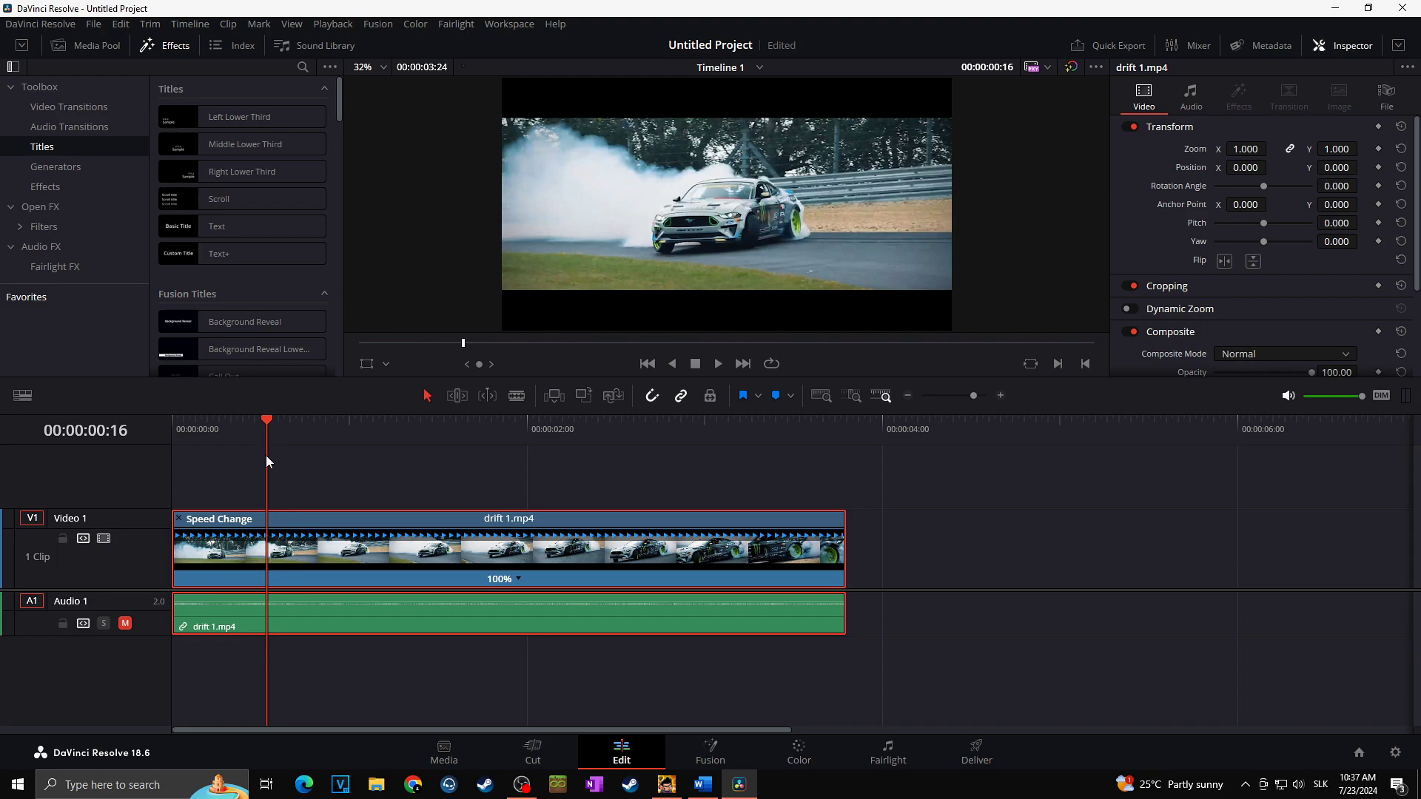
# Step: Add speed points at 00:00:00:16 and 00:00:02:22, splitting the clip into three 100% sections
pyautogui.click(518, 579)
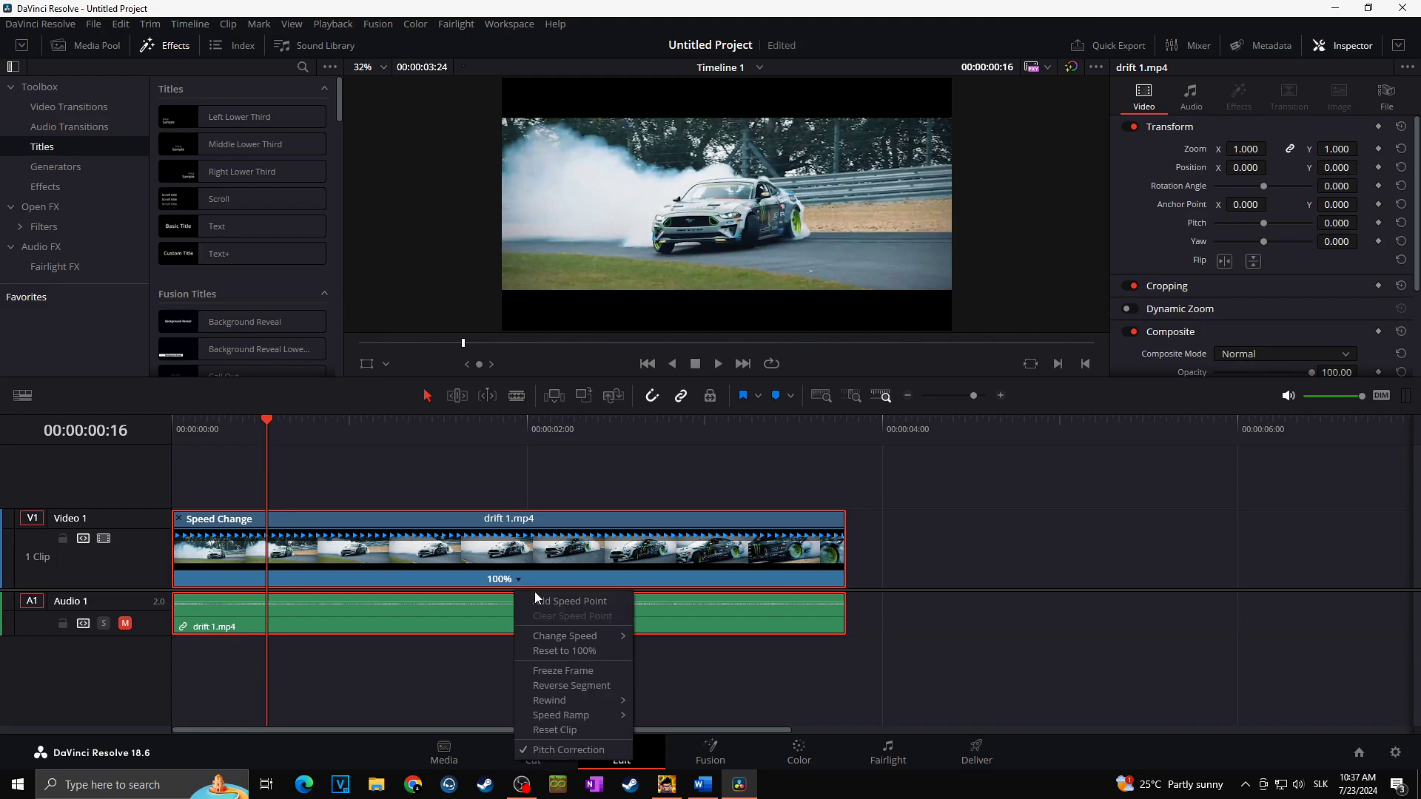
pyautogui.click(571, 602)
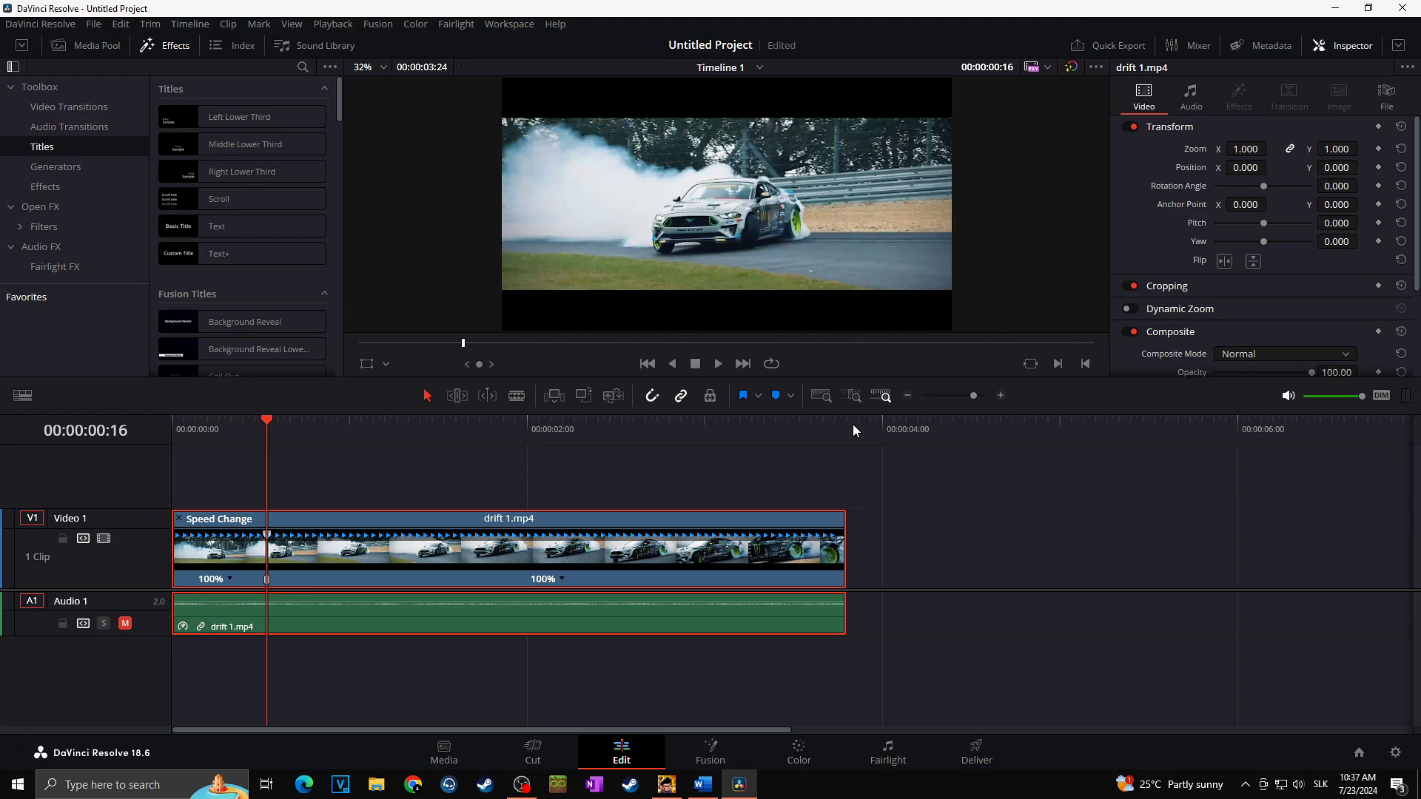
pyautogui.click(660, 428)
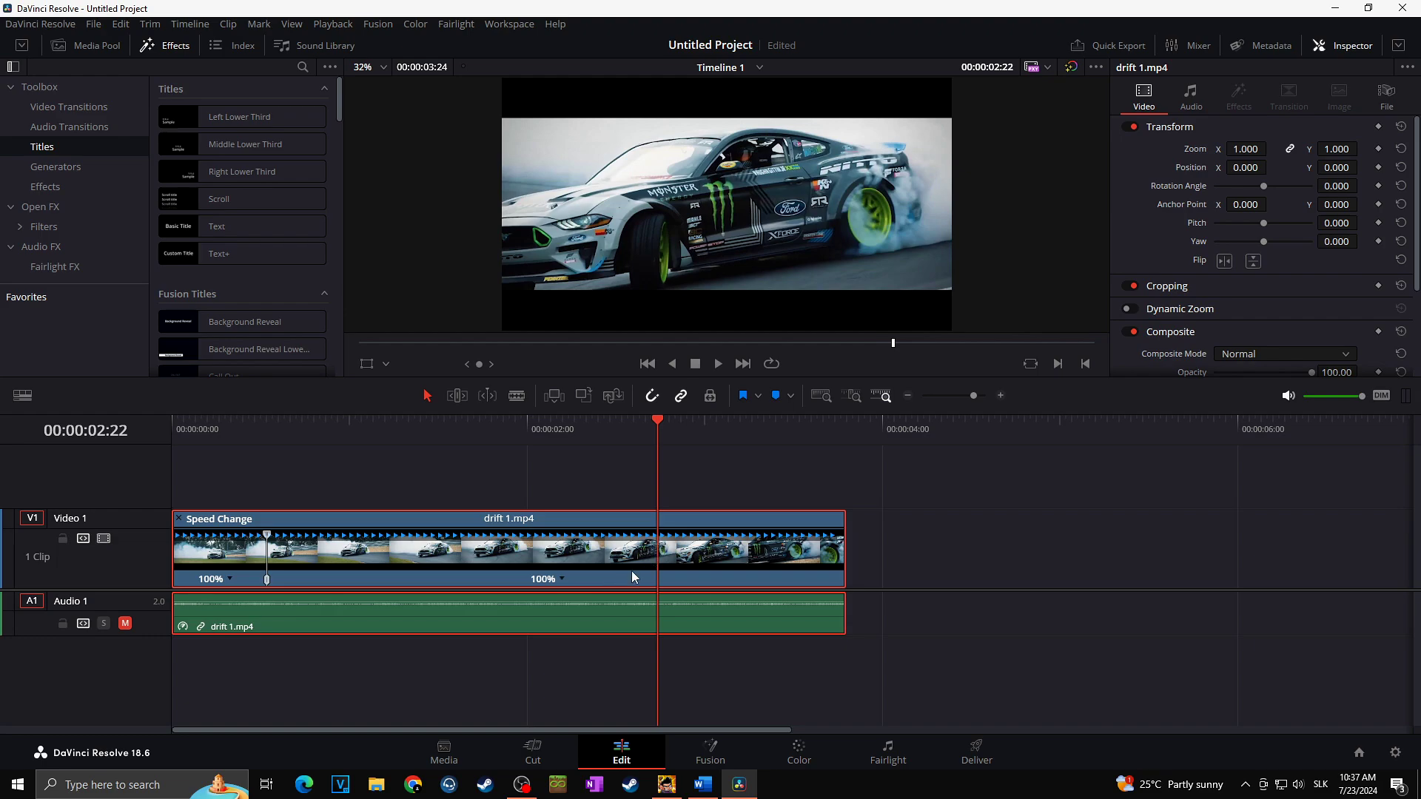
pyautogui.click(563, 578)
pyautogui.click(585, 601)
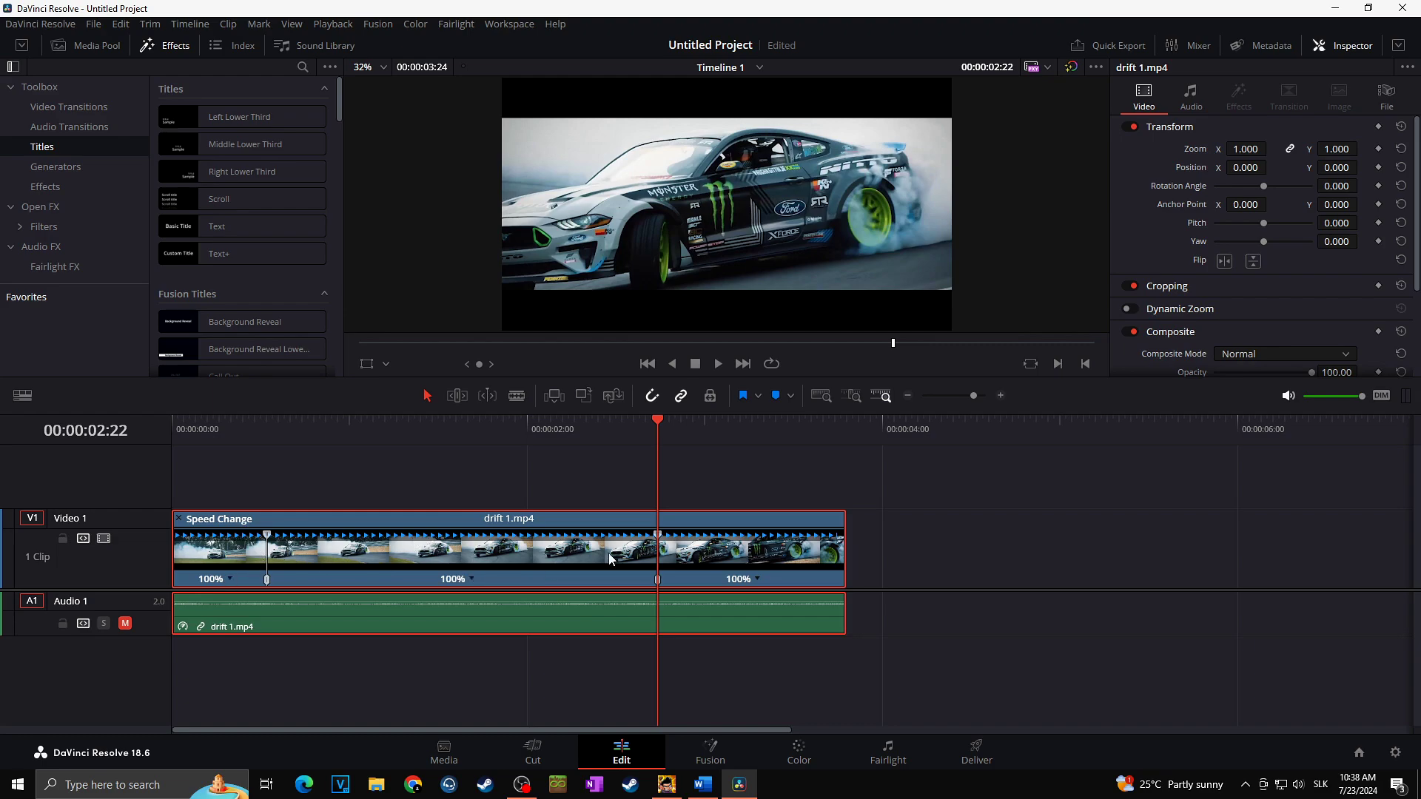
# Step: Set the middle section of drift 1.mp4 to 50% speed
pyautogui.click(471, 576)
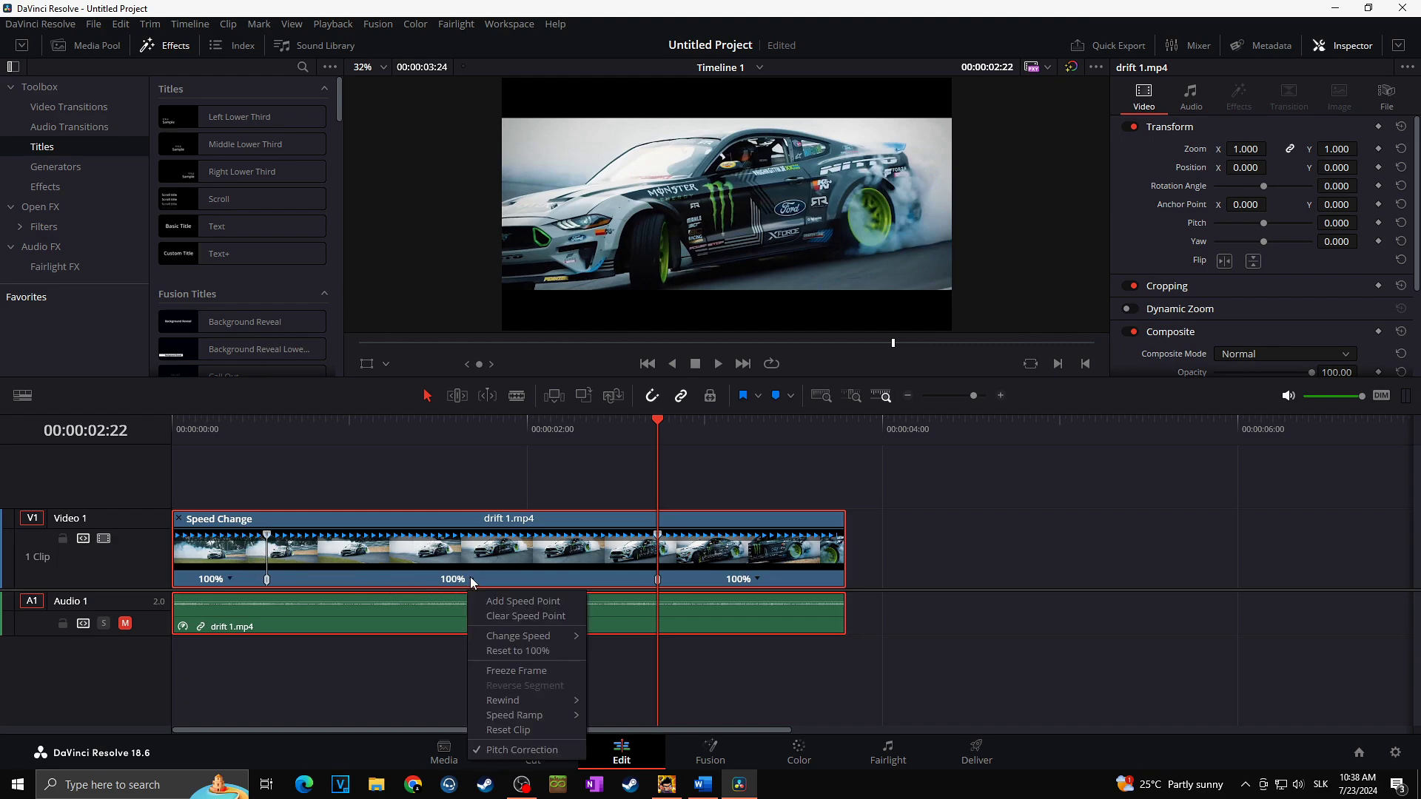
pyautogui.moveTo(582, 637)
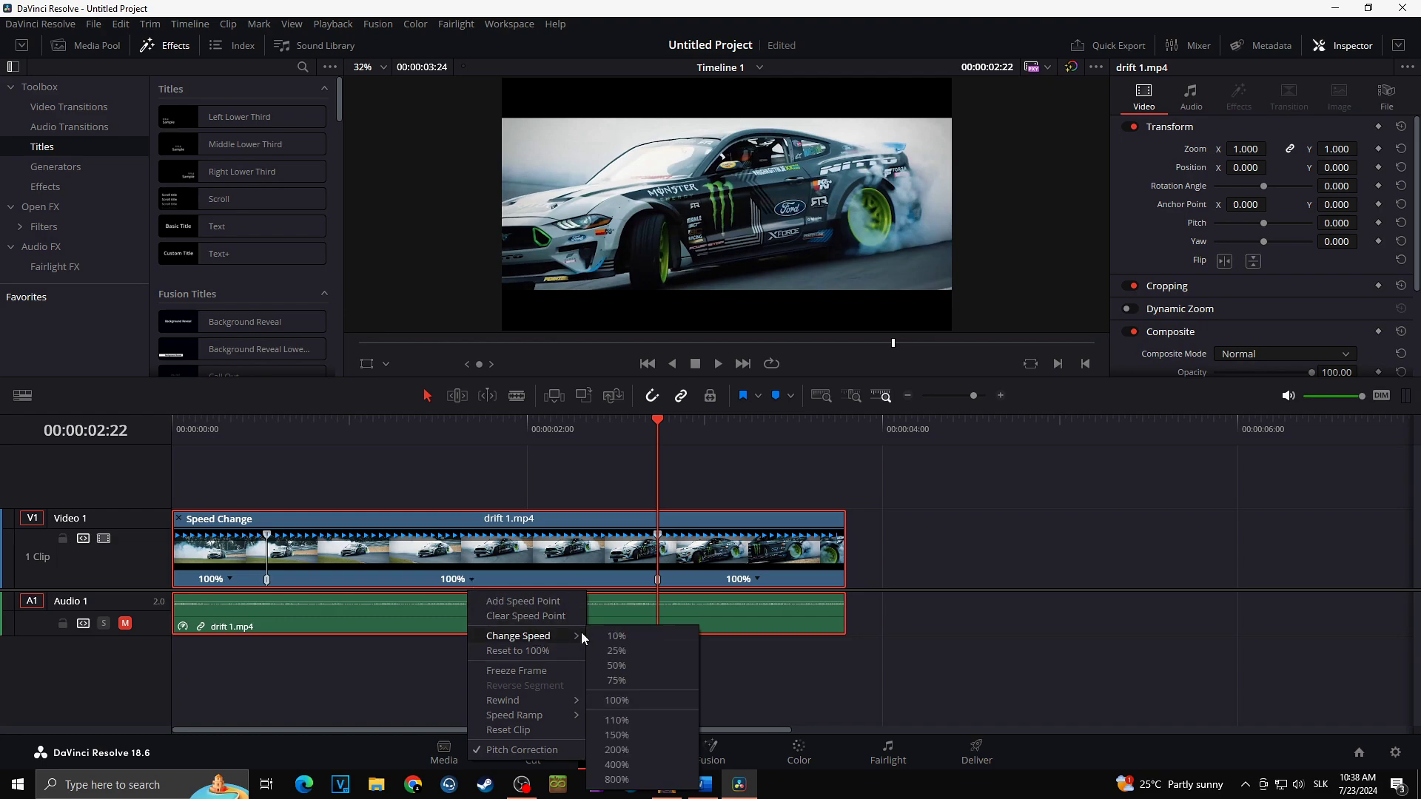
pyautogui.click(617, 666)
# Step: Play the speed ramp from near the clip's start twice to check it
pyautogui.click(240, 429)
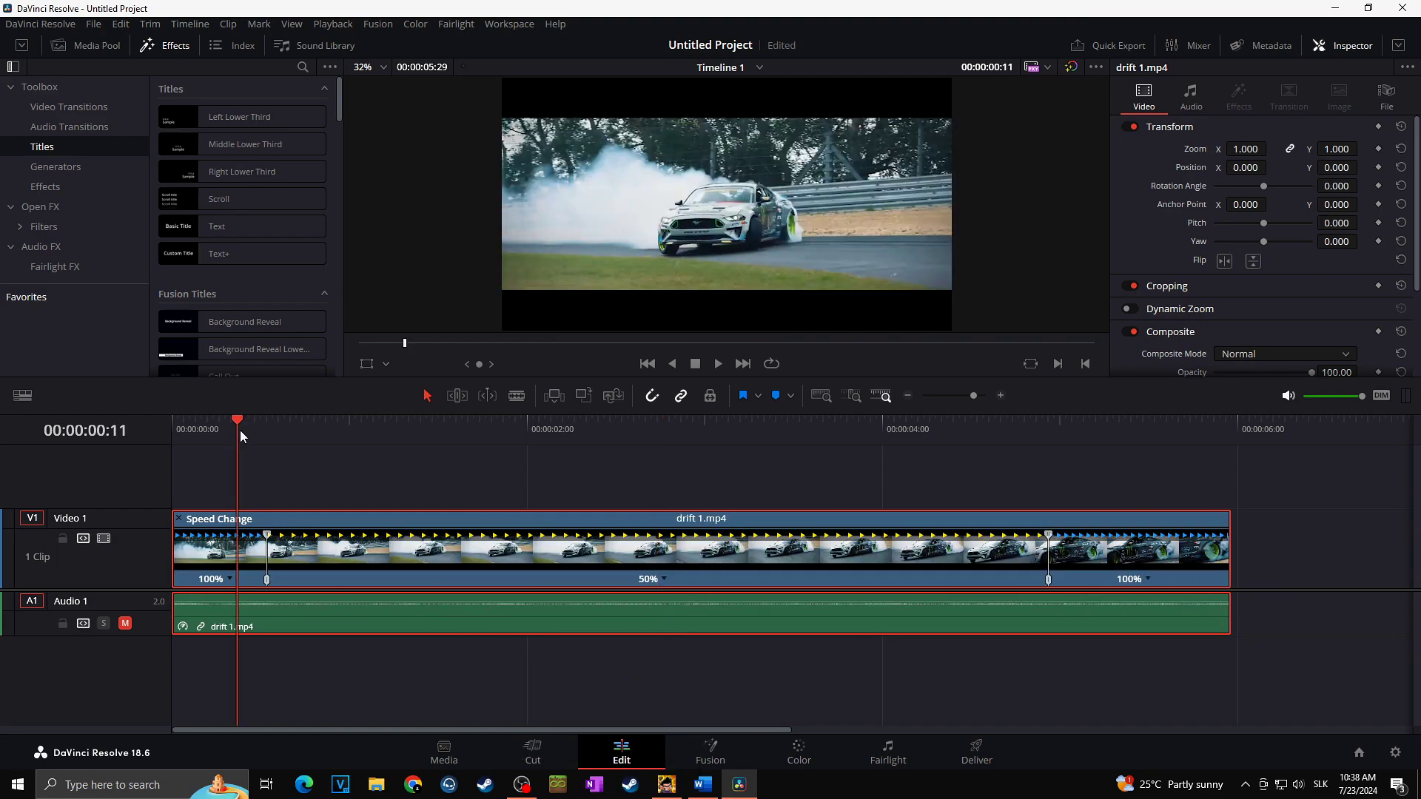
pyautogui.press('space')
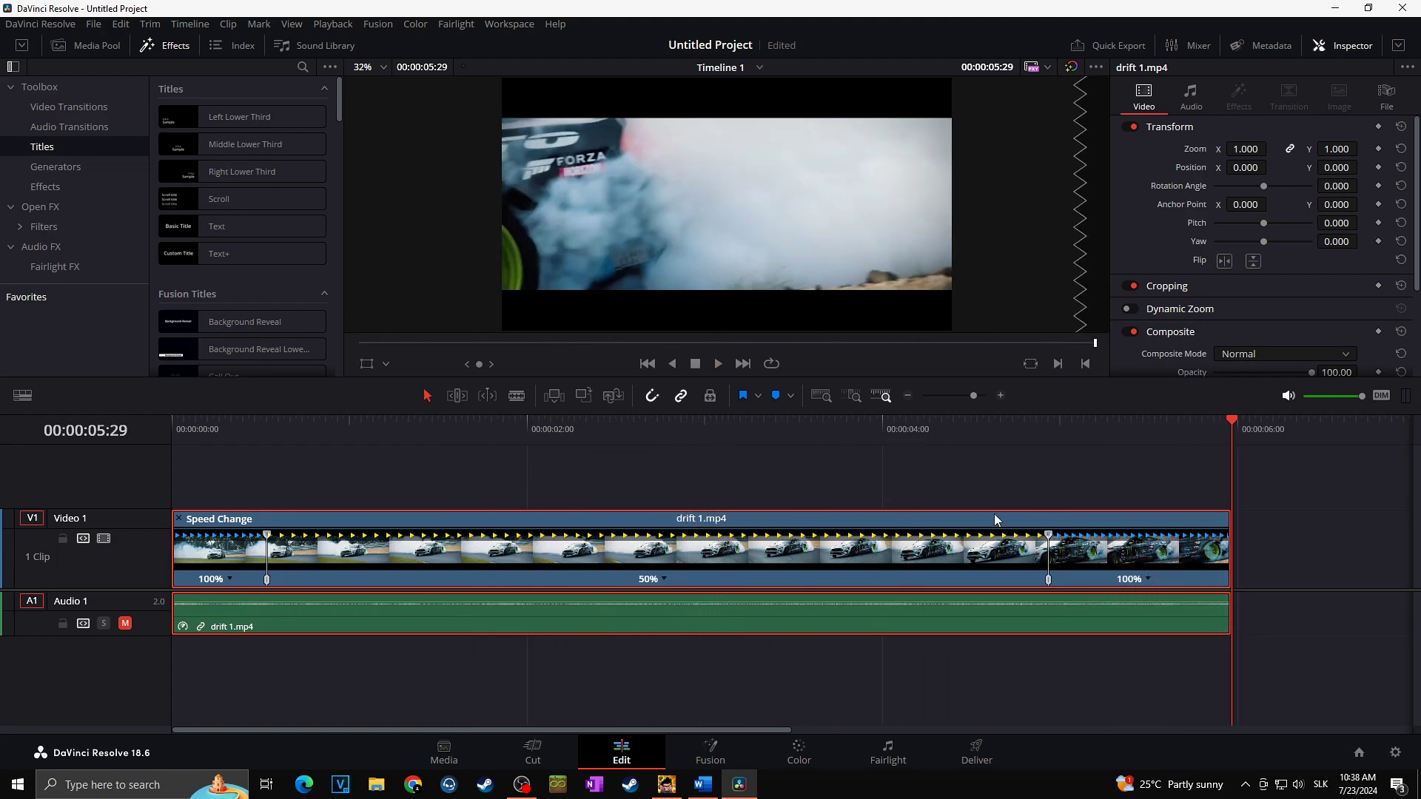
pyautogui.click(344, 429)
pyautogui.click(323, 425)
pyautogui.press('space')
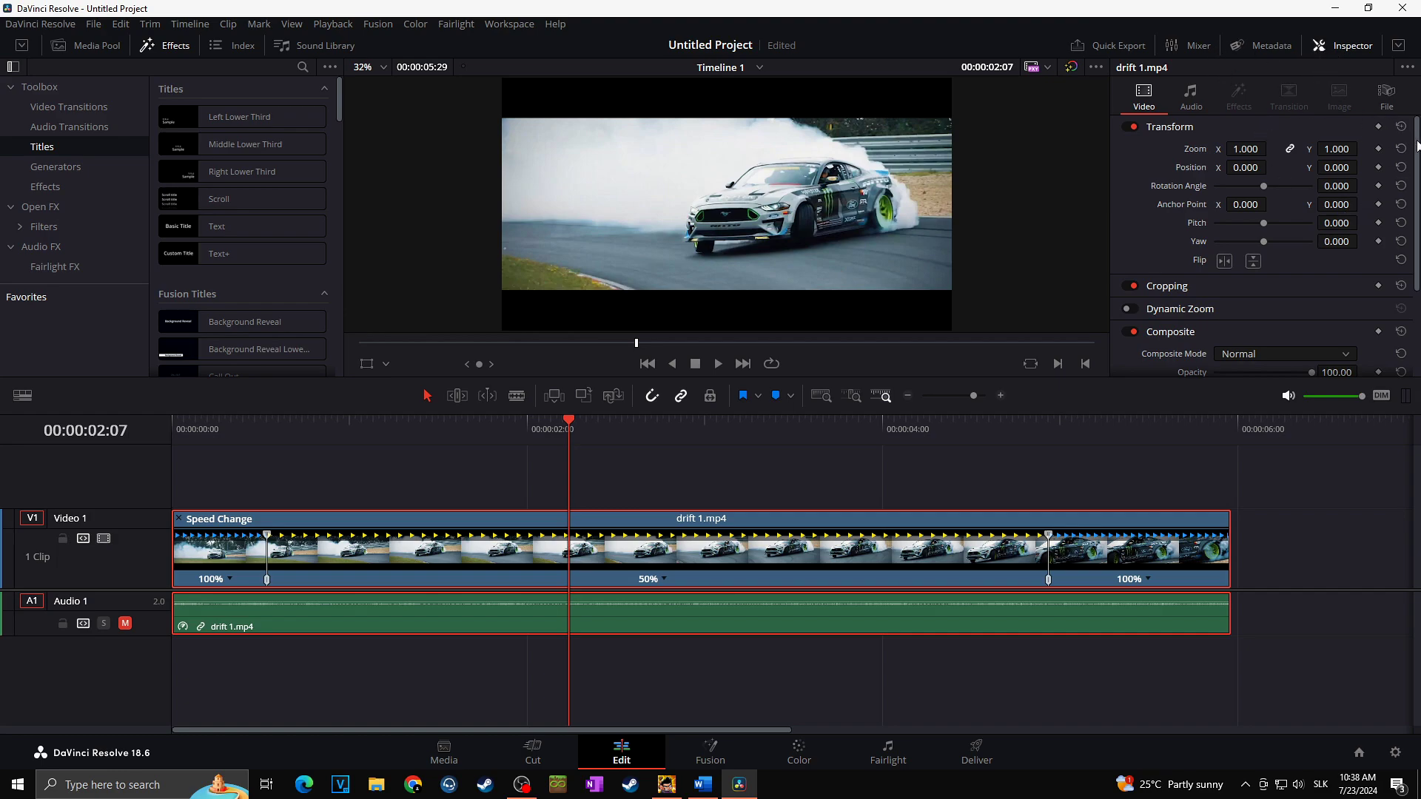
pyautogui.scroll(-2, 1416, 145)
pyautogui.scroll(-2, 1359, 300)
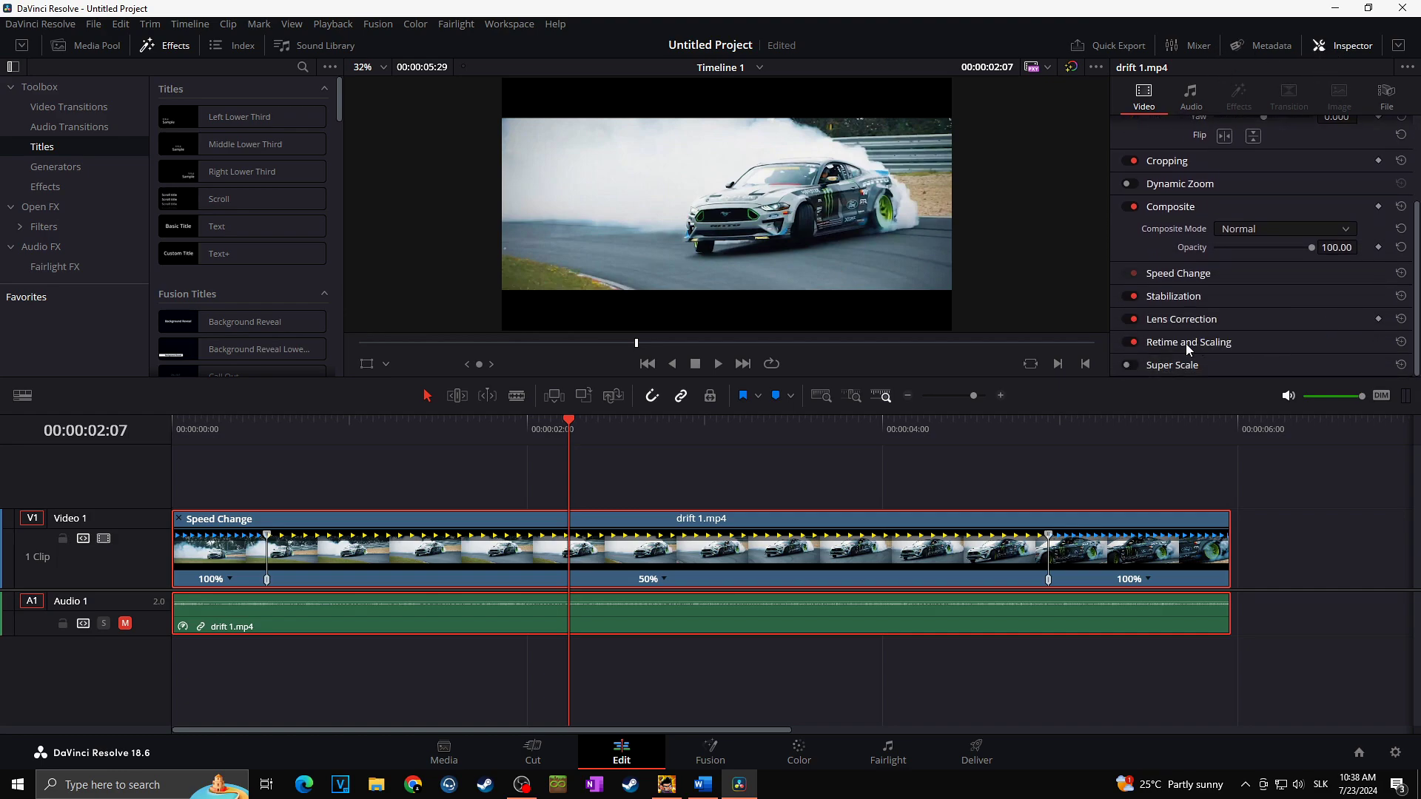
pyautogui.click(1239, 345)
pyautogui.scroll(-2, 1284, 300)
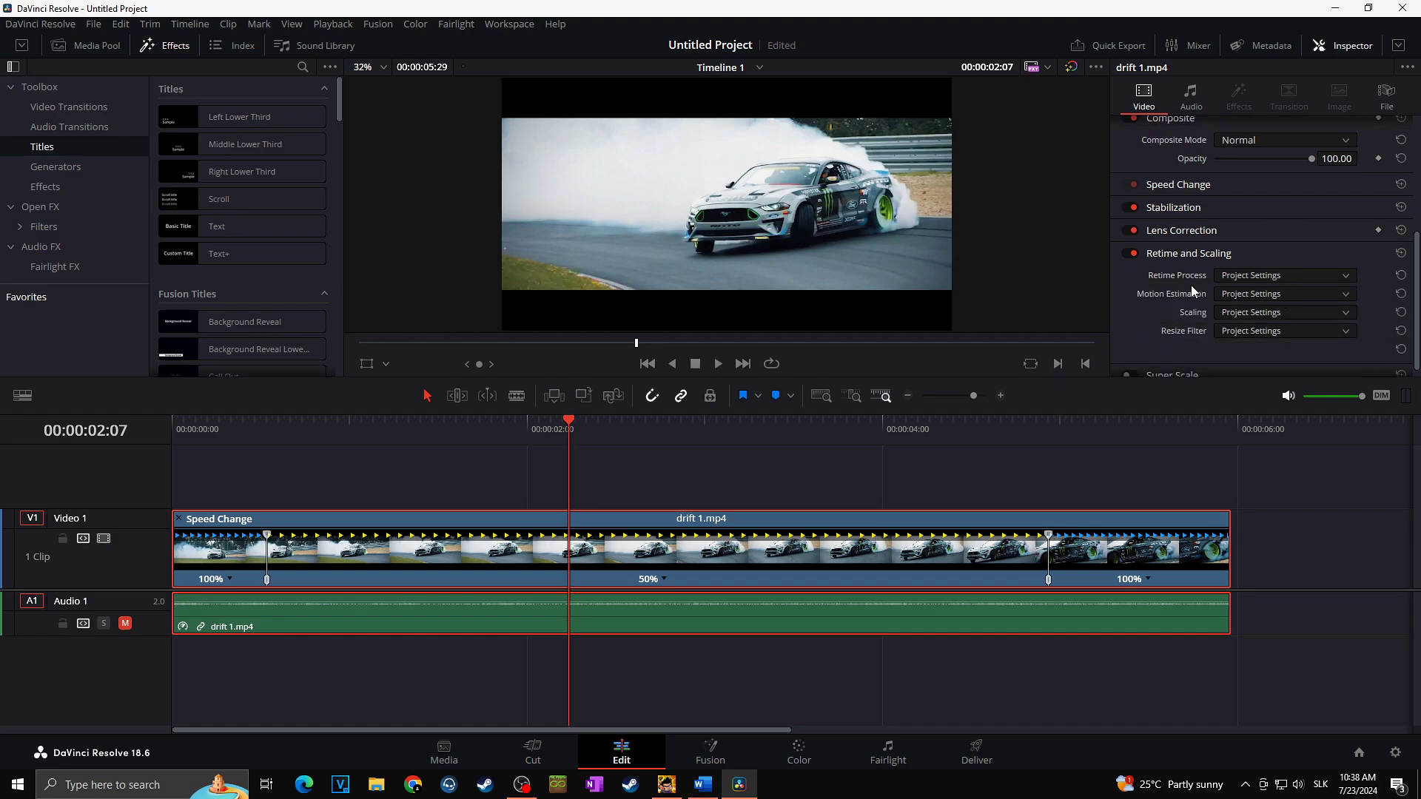
pyautogui.click(1257, 279)
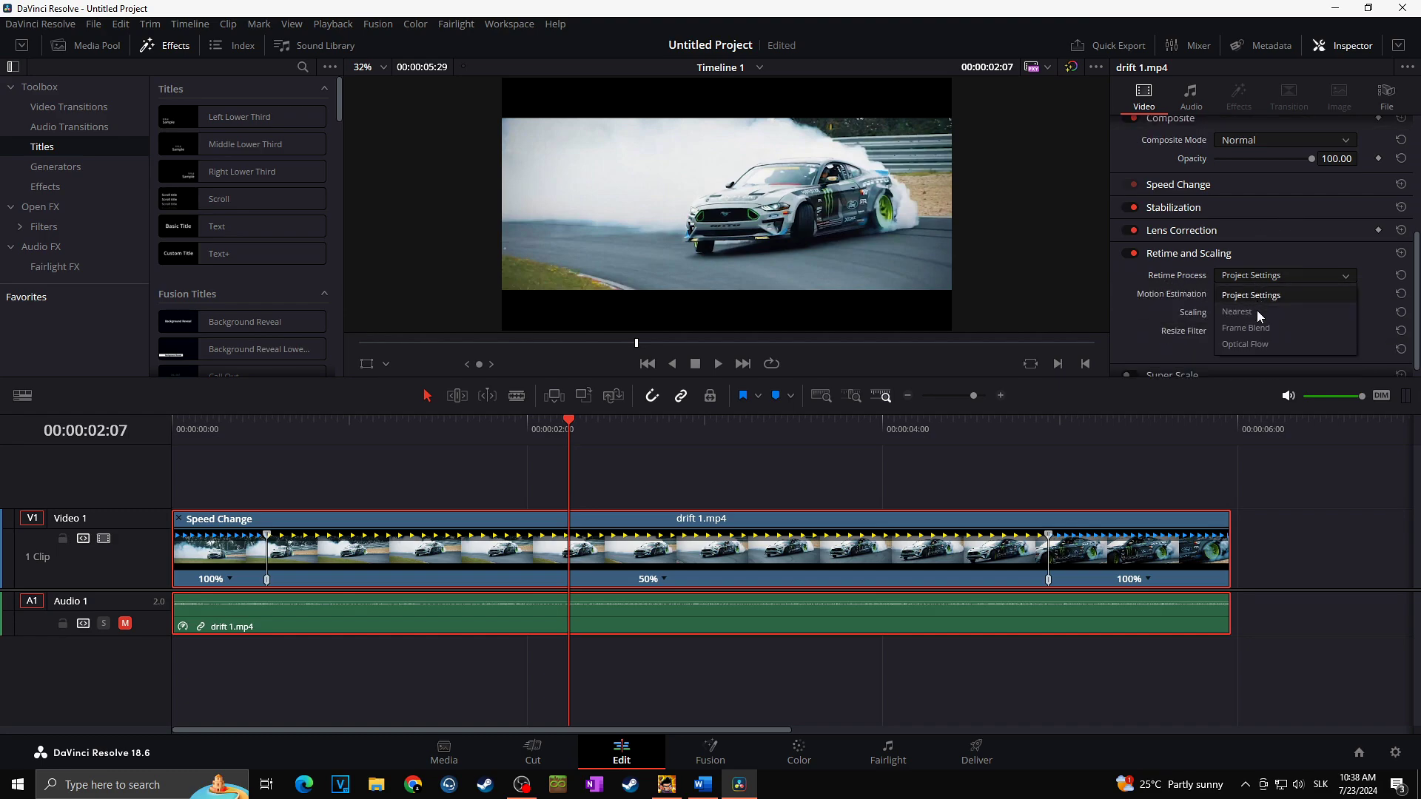
pyautogui.click(1278, 344)
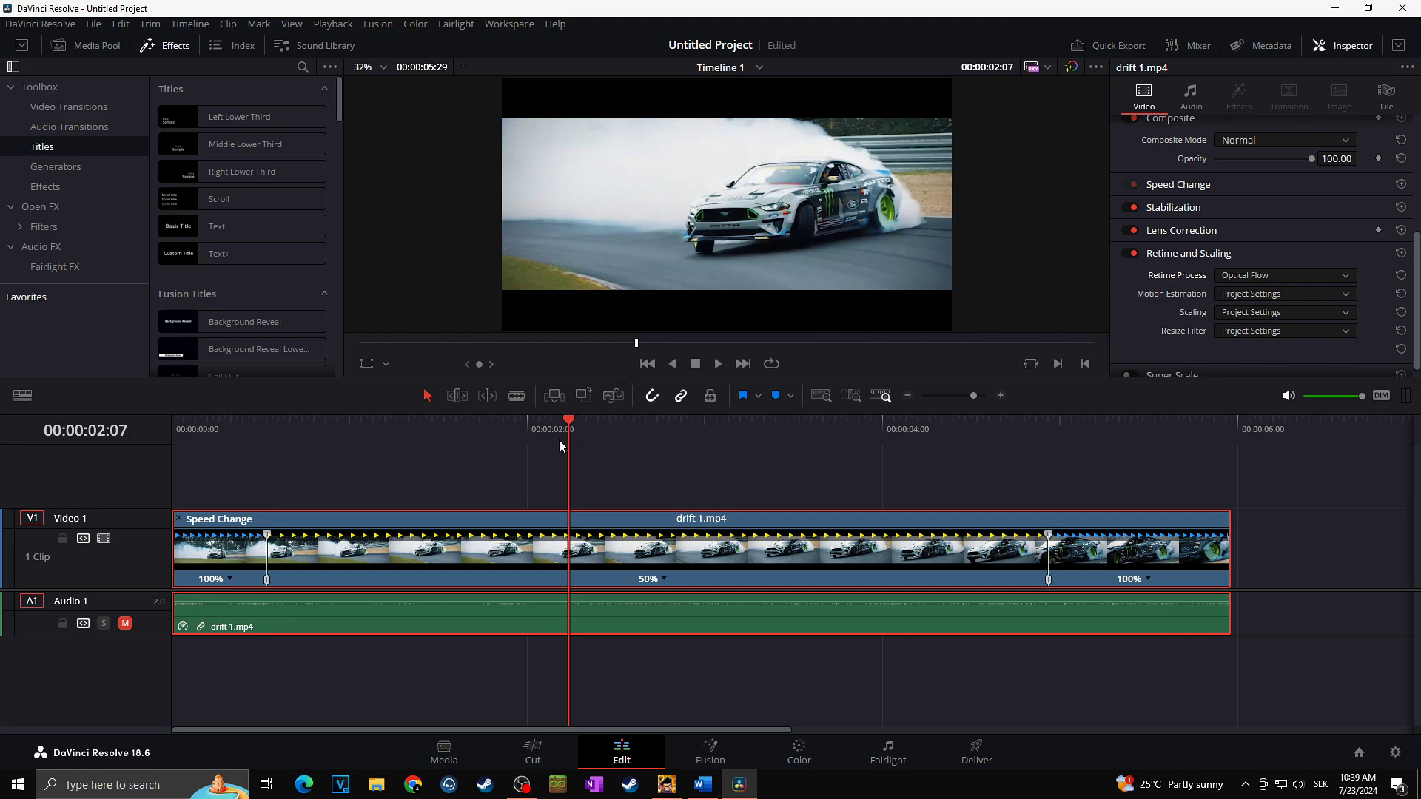
pyautogui.click(1396, 752)
pyautogui.click(950, 675)
pyautogui.press('Home')
pyautogui.press('space')
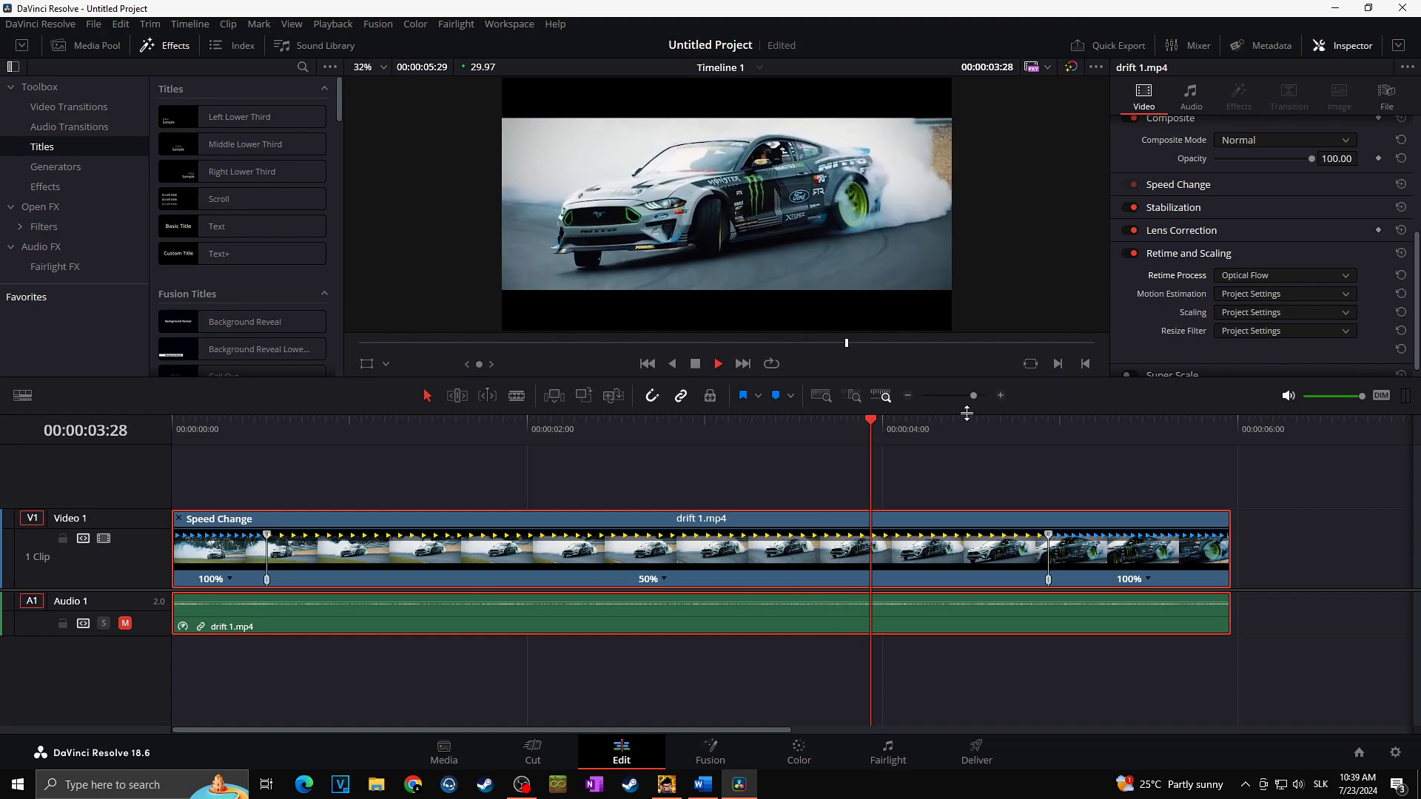
pyautogui.press('space')
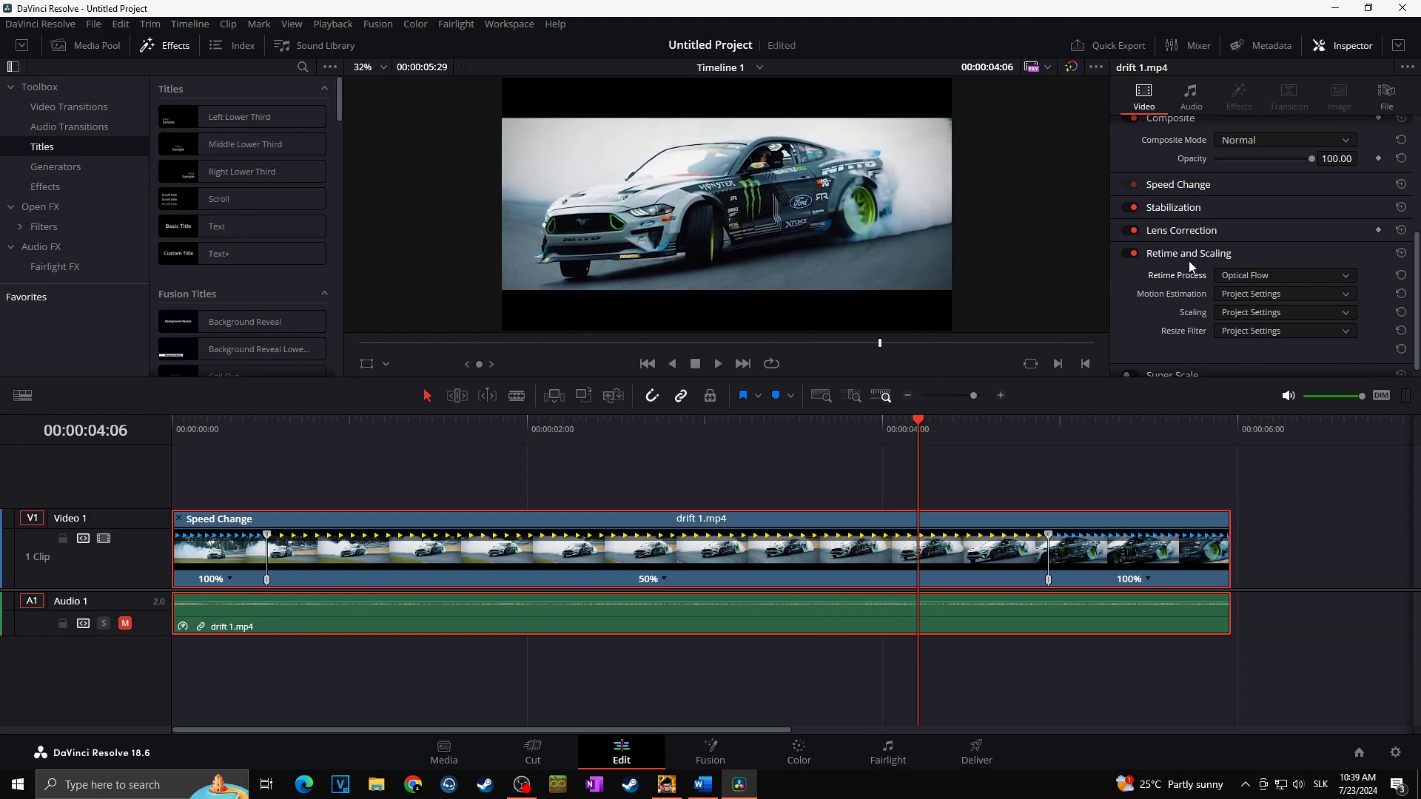
pyautogui.click(380, 433)
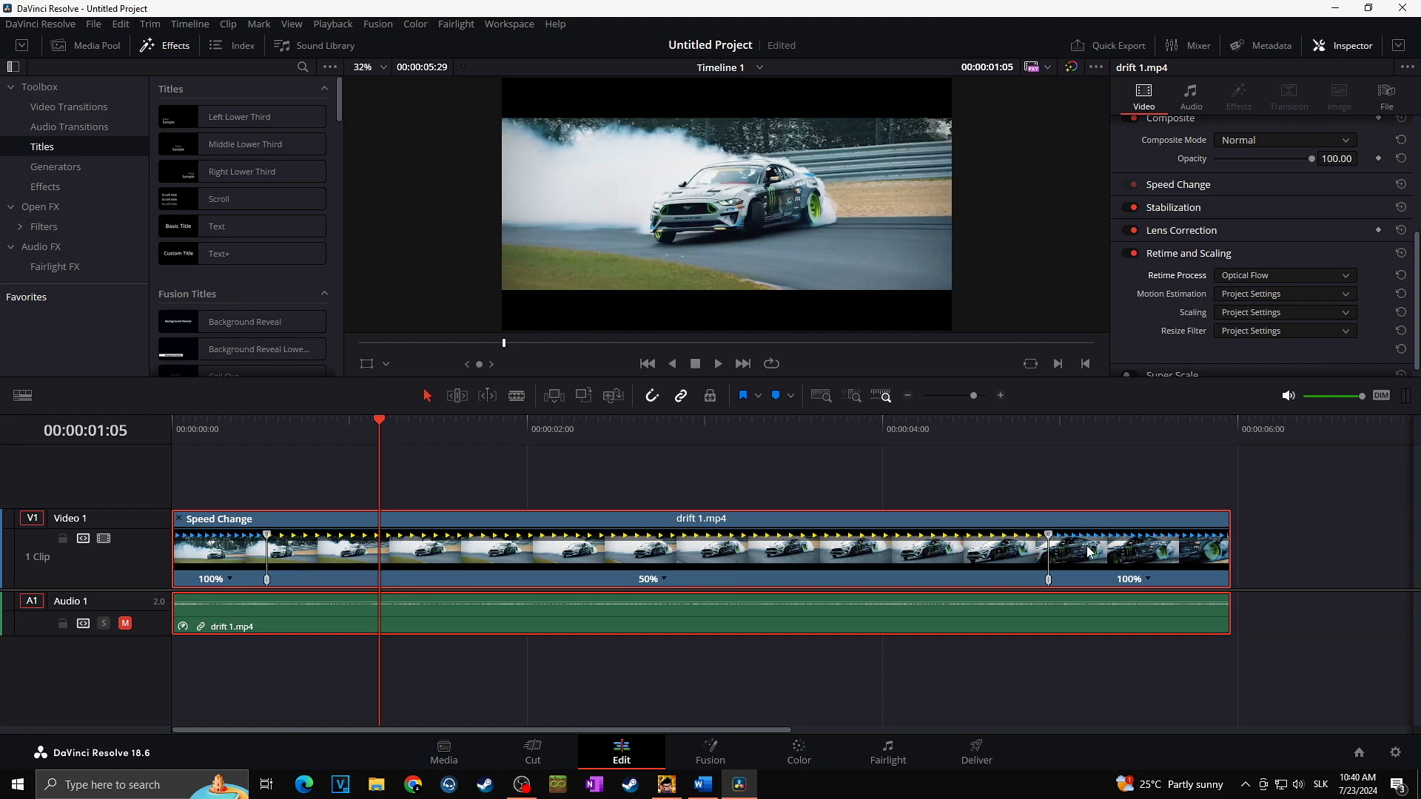
pyautogui.rightClick(623, 544)
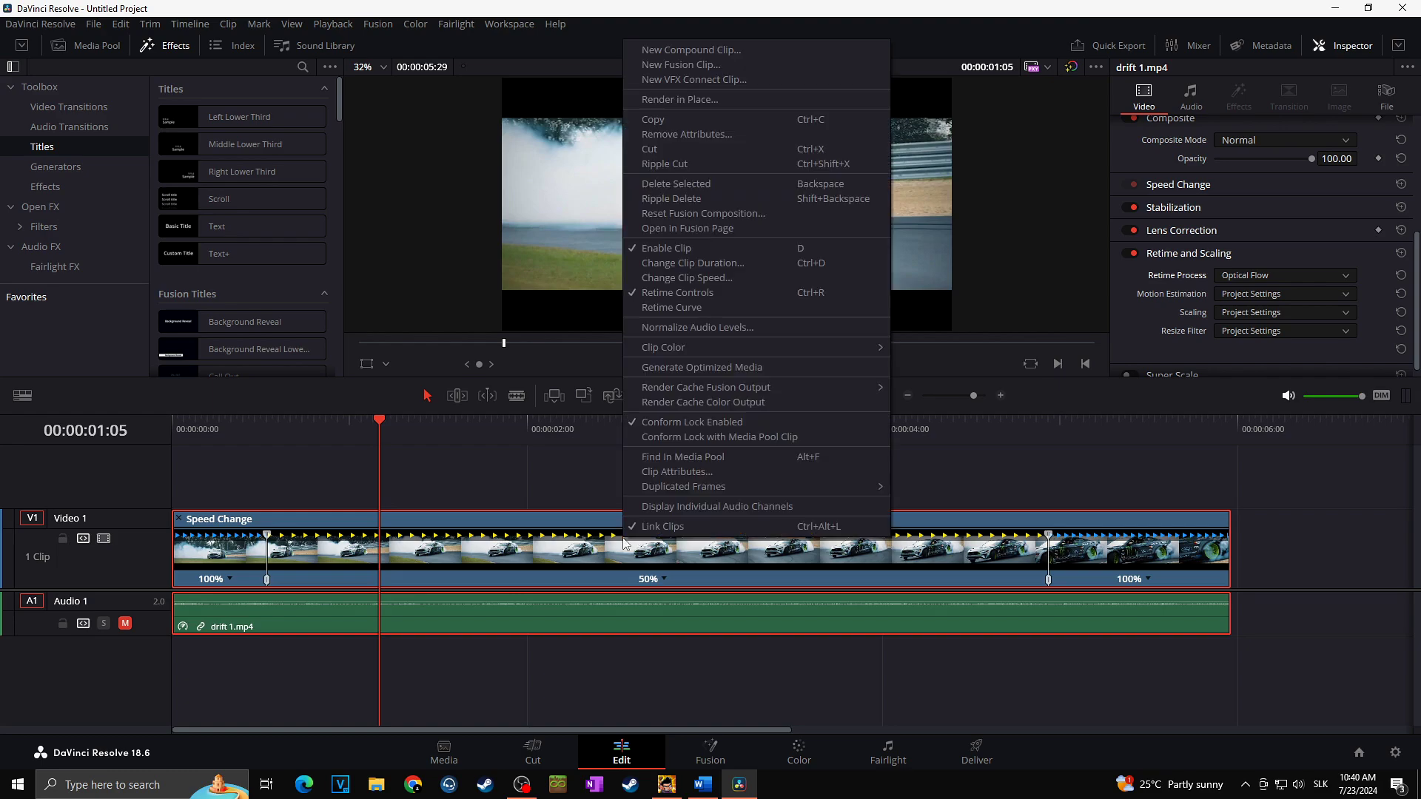
# Step: Show the Retime Speed curve and raise the final segment to about 105%, then 122%
pyautogui.click(713, 307)
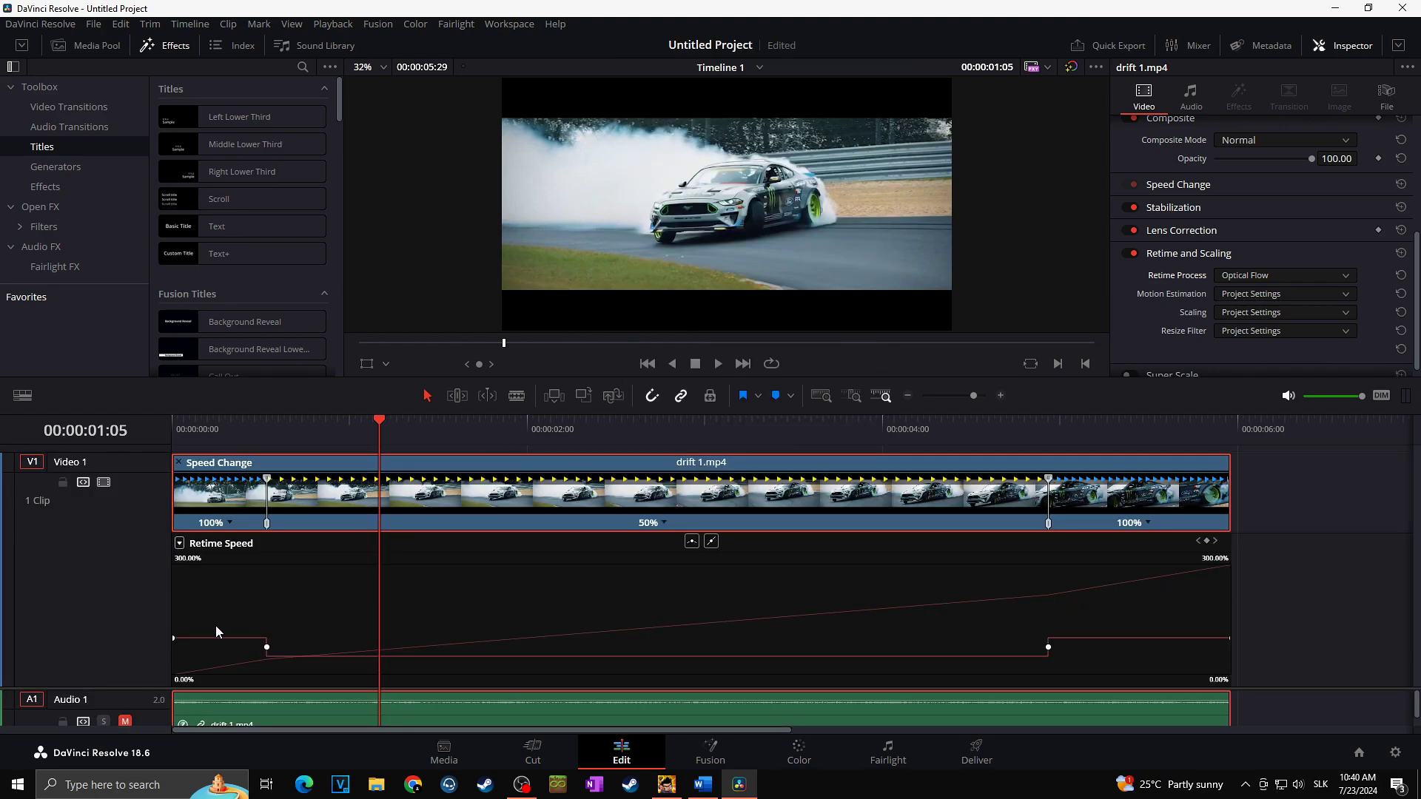
pyautogui.moveTo(209, 638)
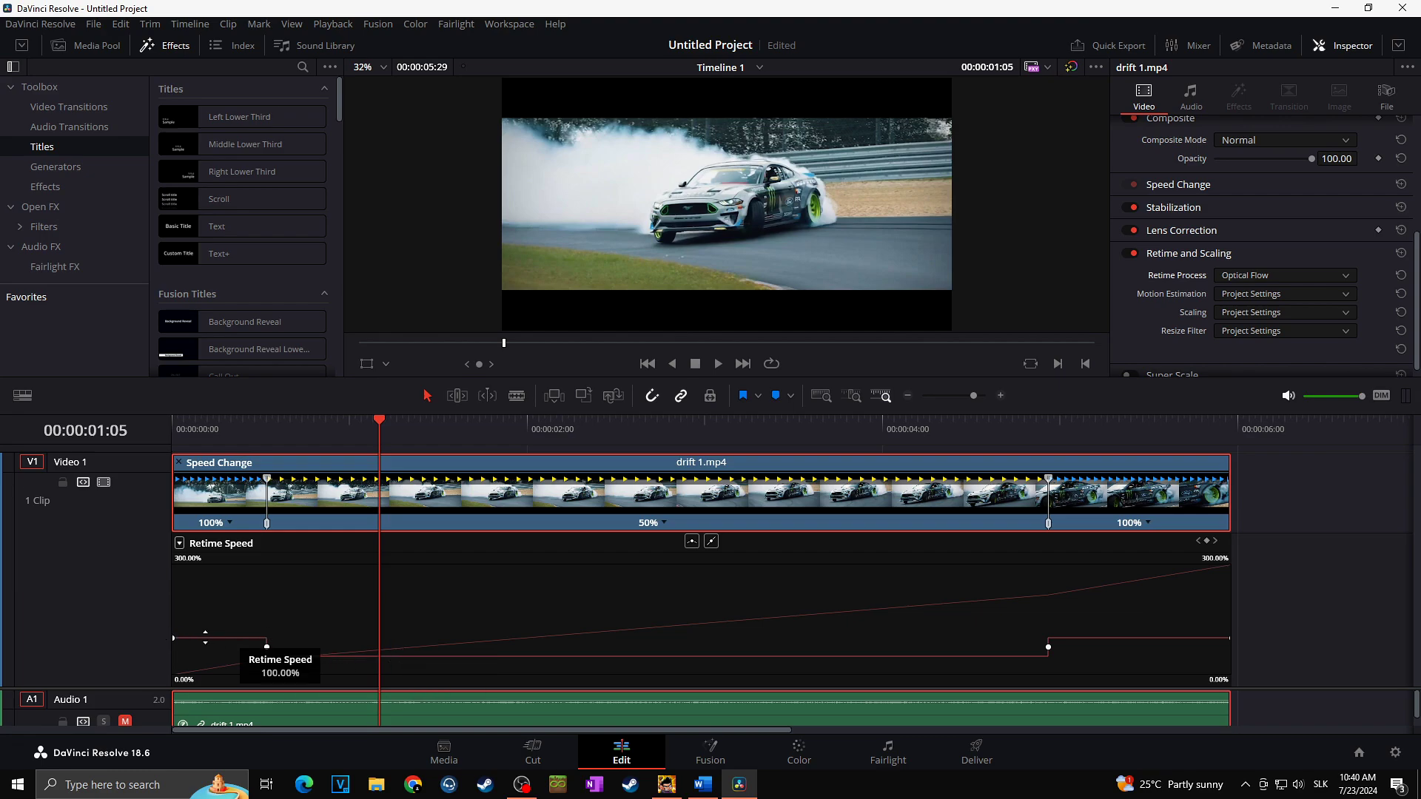
pyautogui.moveTo(1090, 638)
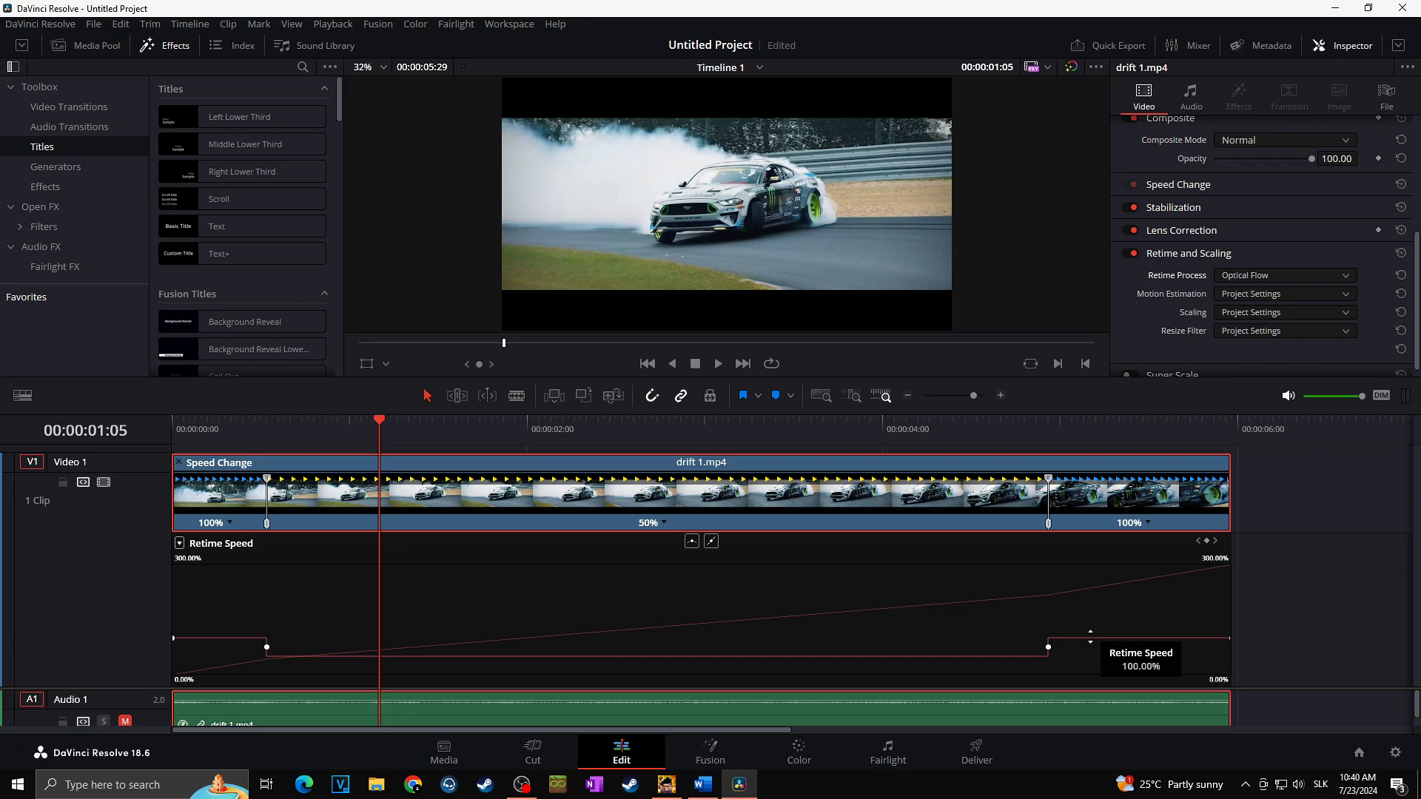
pyautogui.moveTo(893, 654)
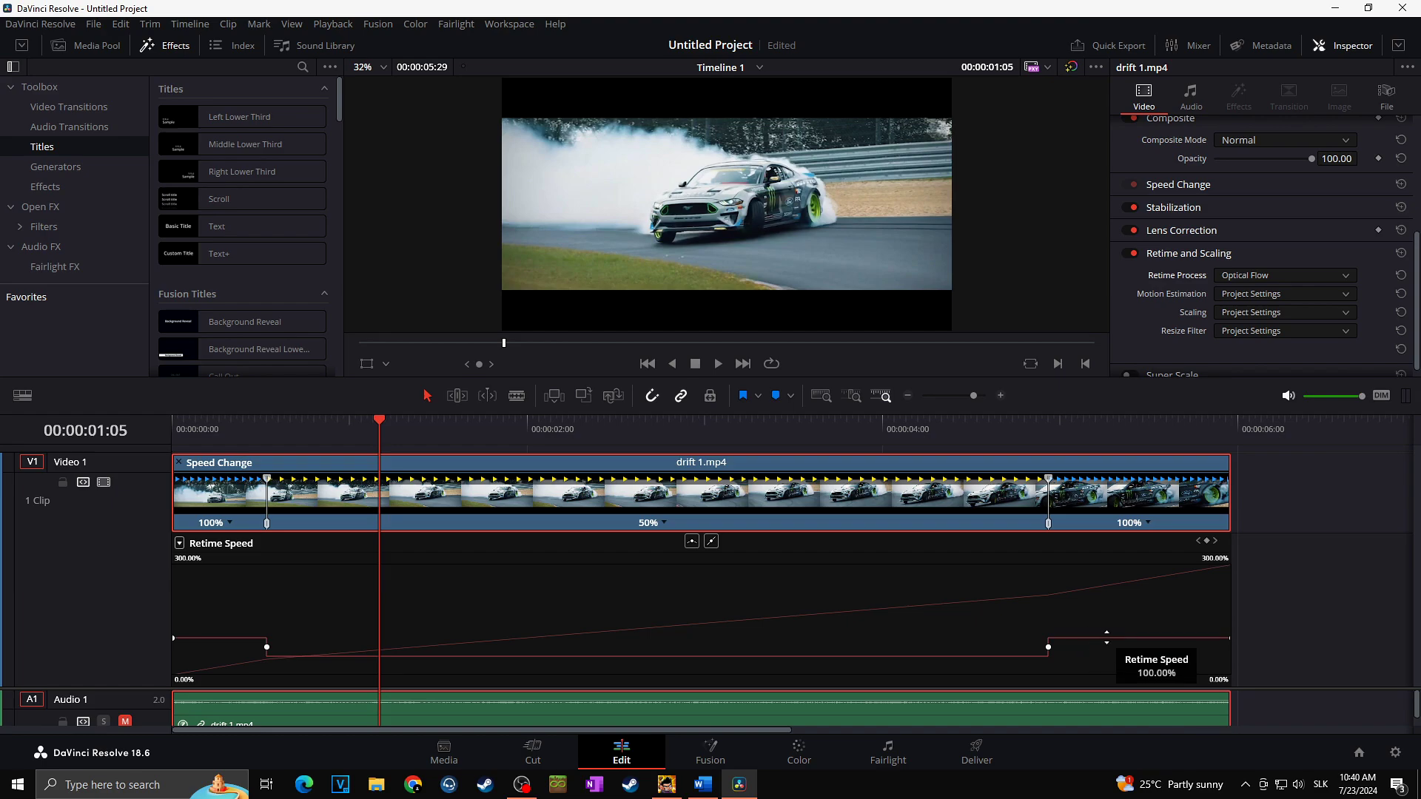
pyautogui.moveTo(1108, 637); pyautogui.dragTo(1108, 618)
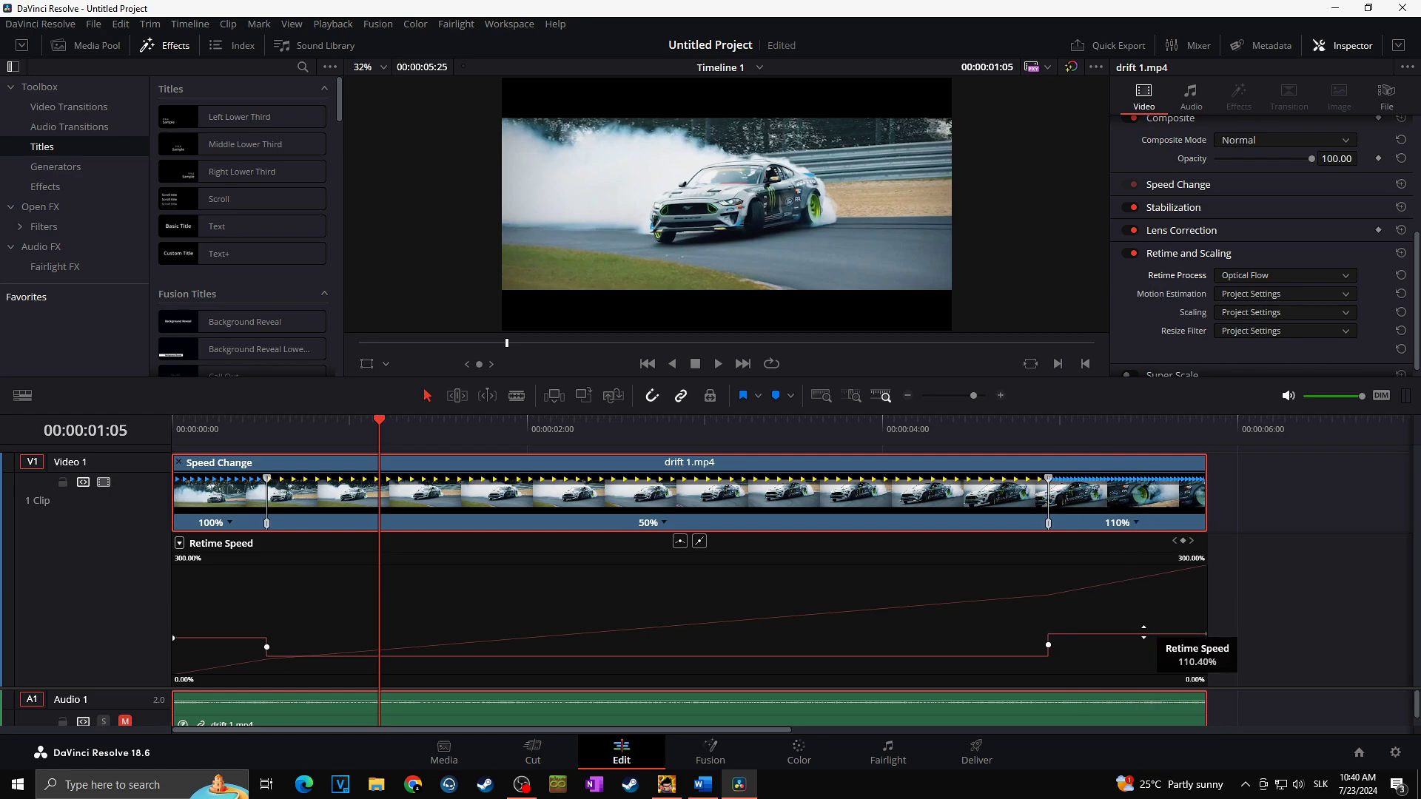
pyautogui.moveTo(1144, 632); pyautogui.dragTo(1145, 611)
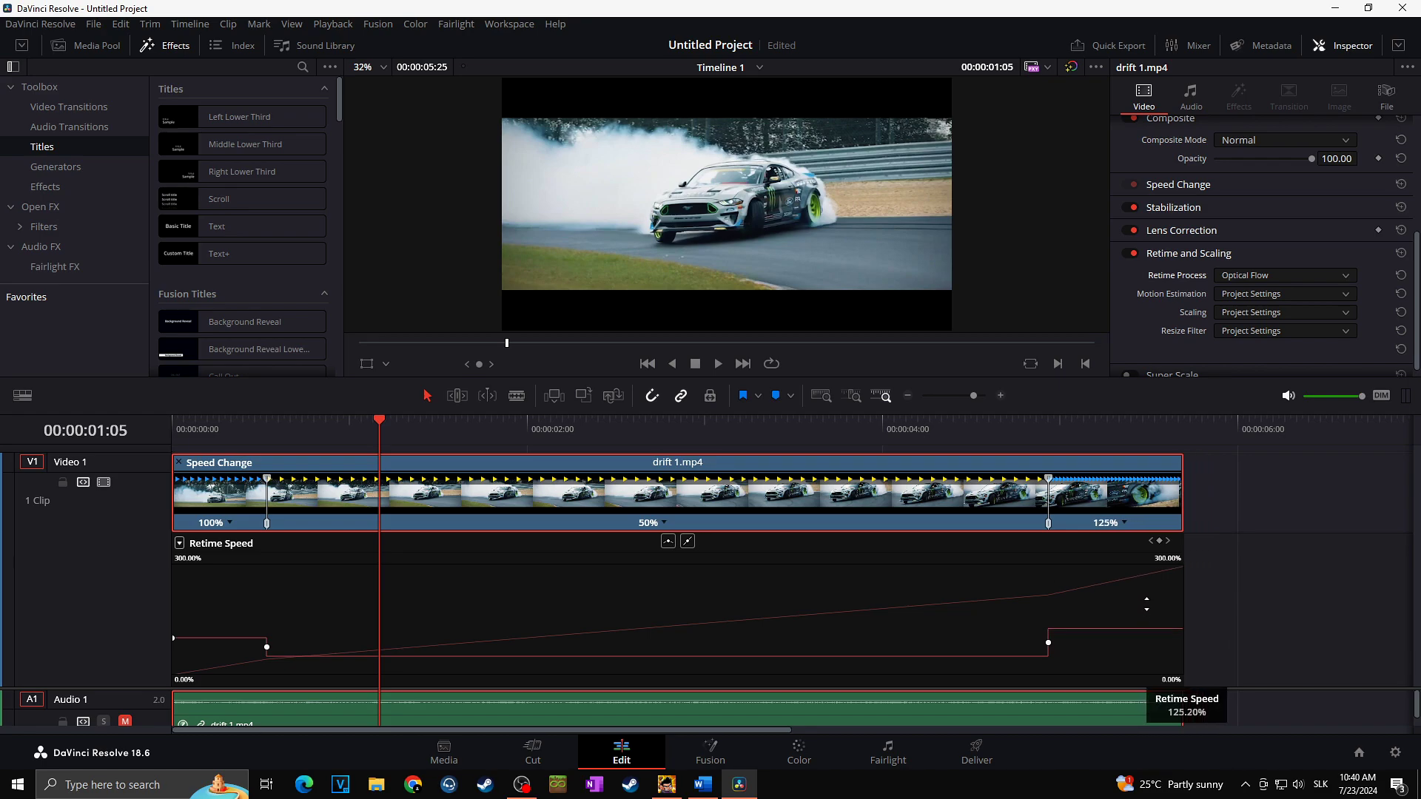
# Step: Drop the final segment well below 100%, play from 00:00:04:06, then return it to 100%
pyautogui.moveTo(1146, 604); pyautogui.dragTo(1174, 787)
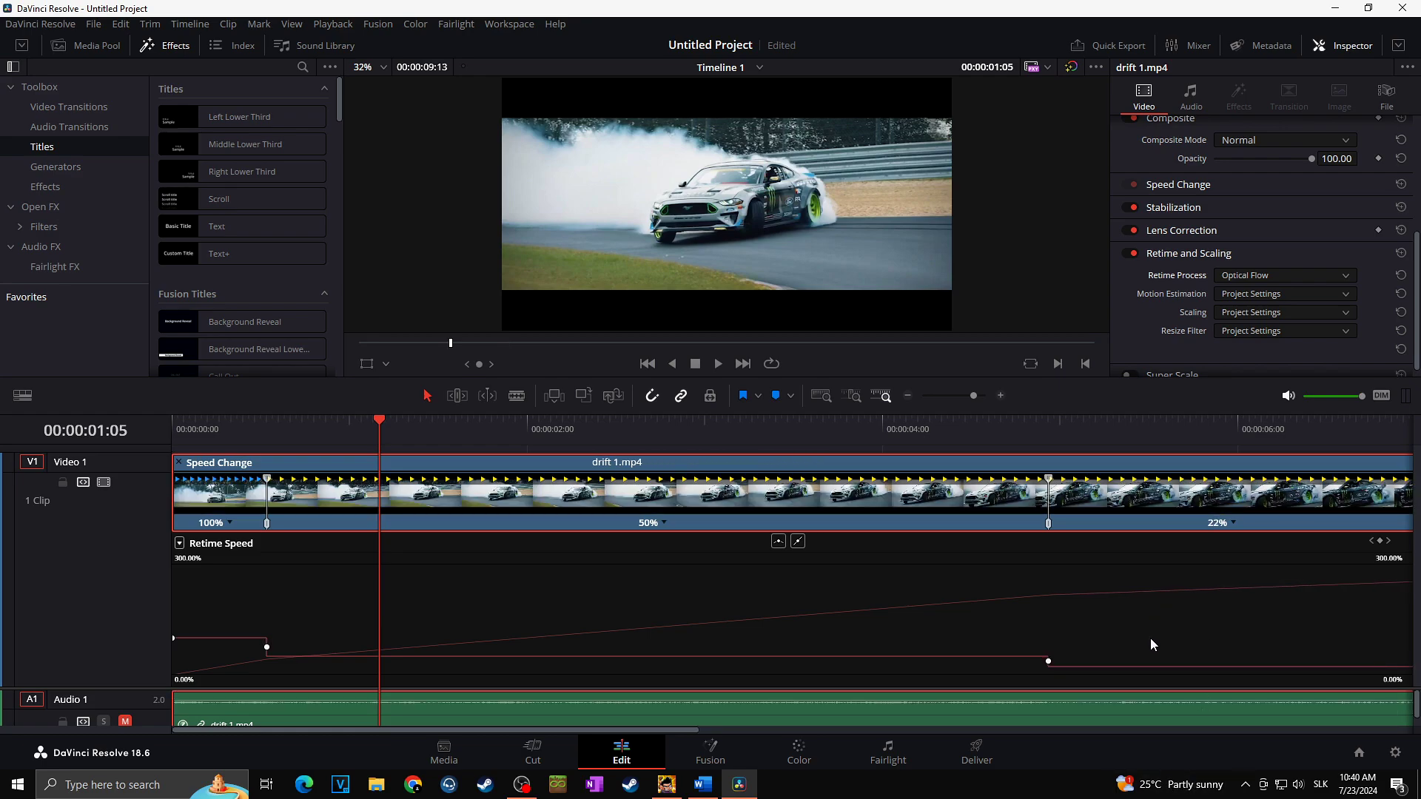
pyautogui.click(922, 424)
pyautogui.press('space')
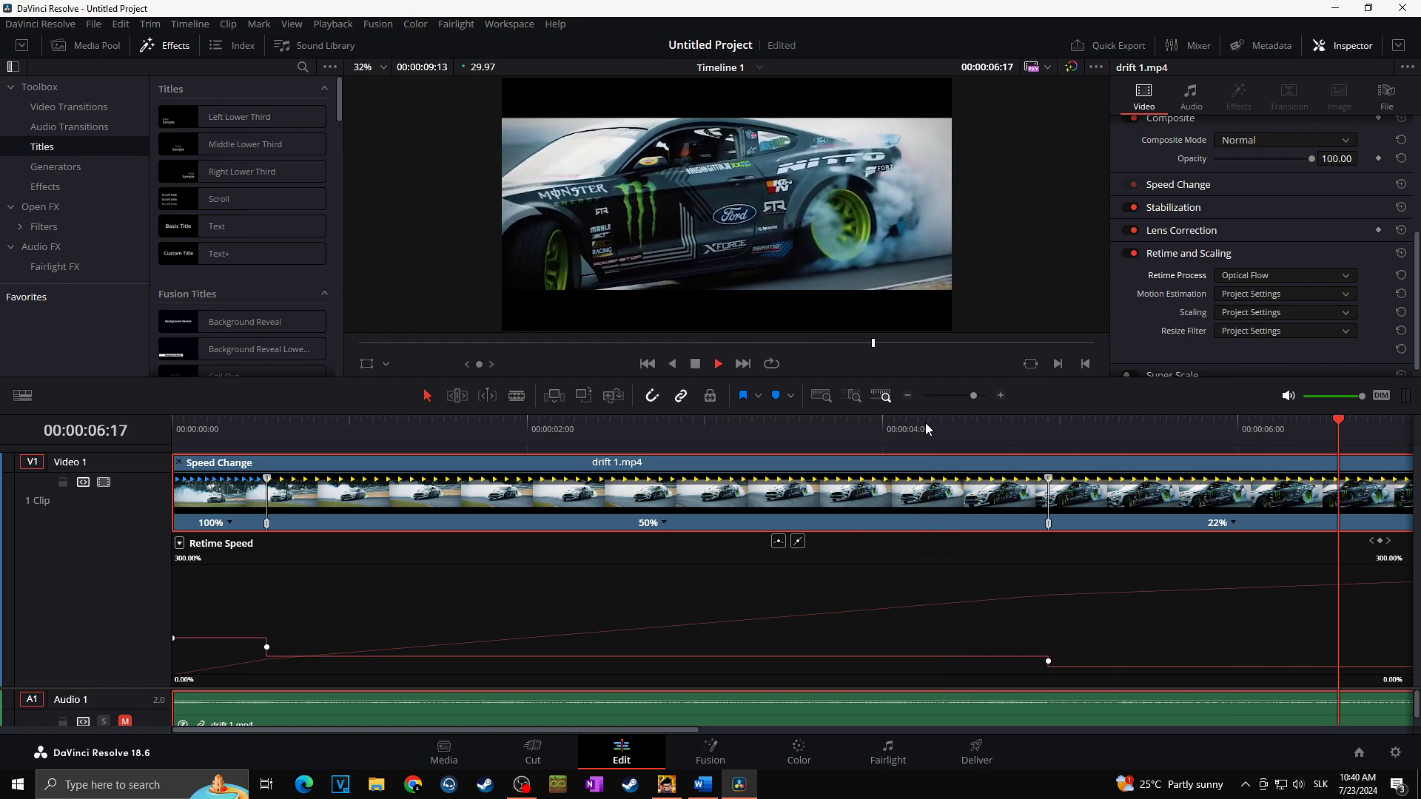
pyautogui.moveTo(794, 659); pyautogui.dragTo(794, 522)
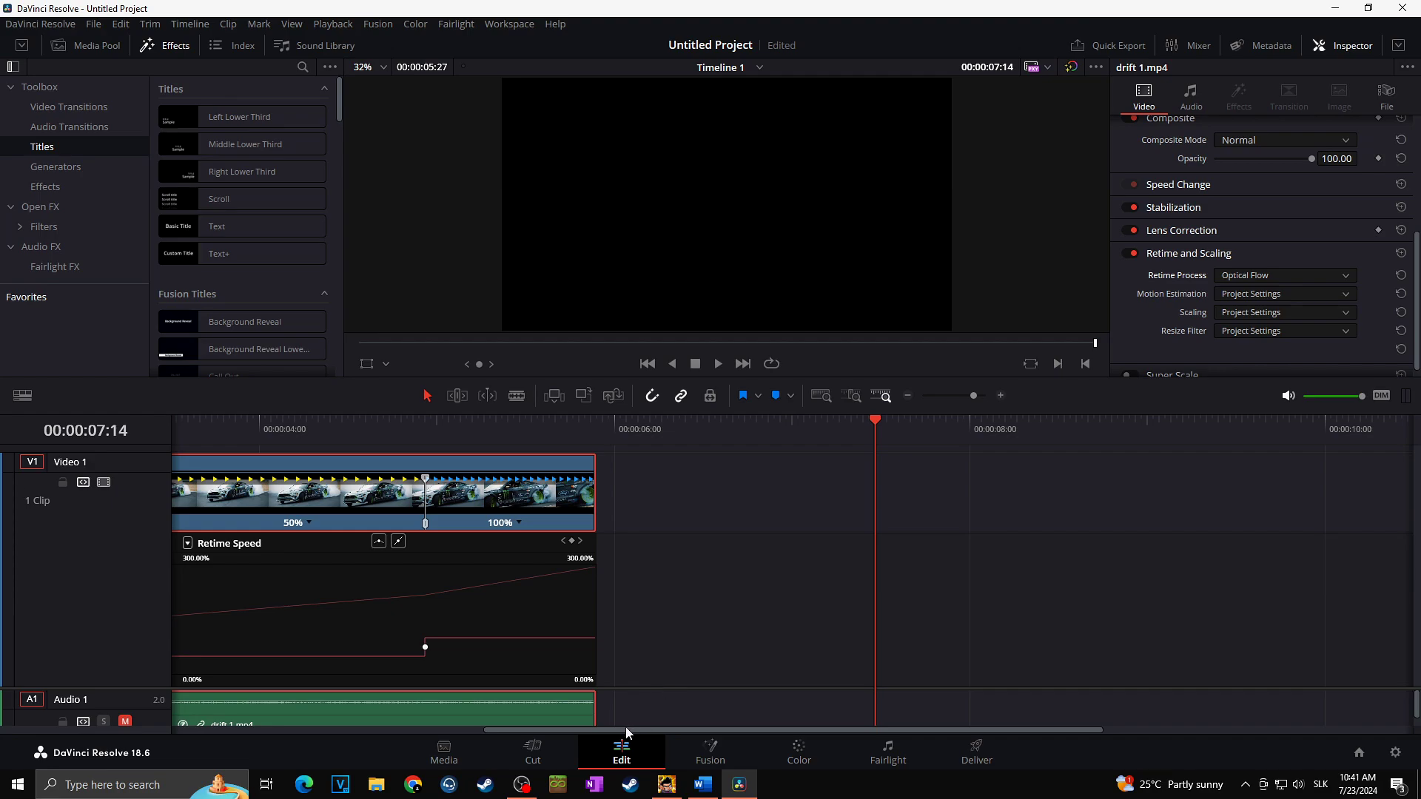
# Step: Lower the middle segment from 50% to 40% and smooth the speed point ending the slowdown
pyautogui.moveTo(625, 730); pyautogui.dragTo(314, 730)
pyautogui.click(687, 434)
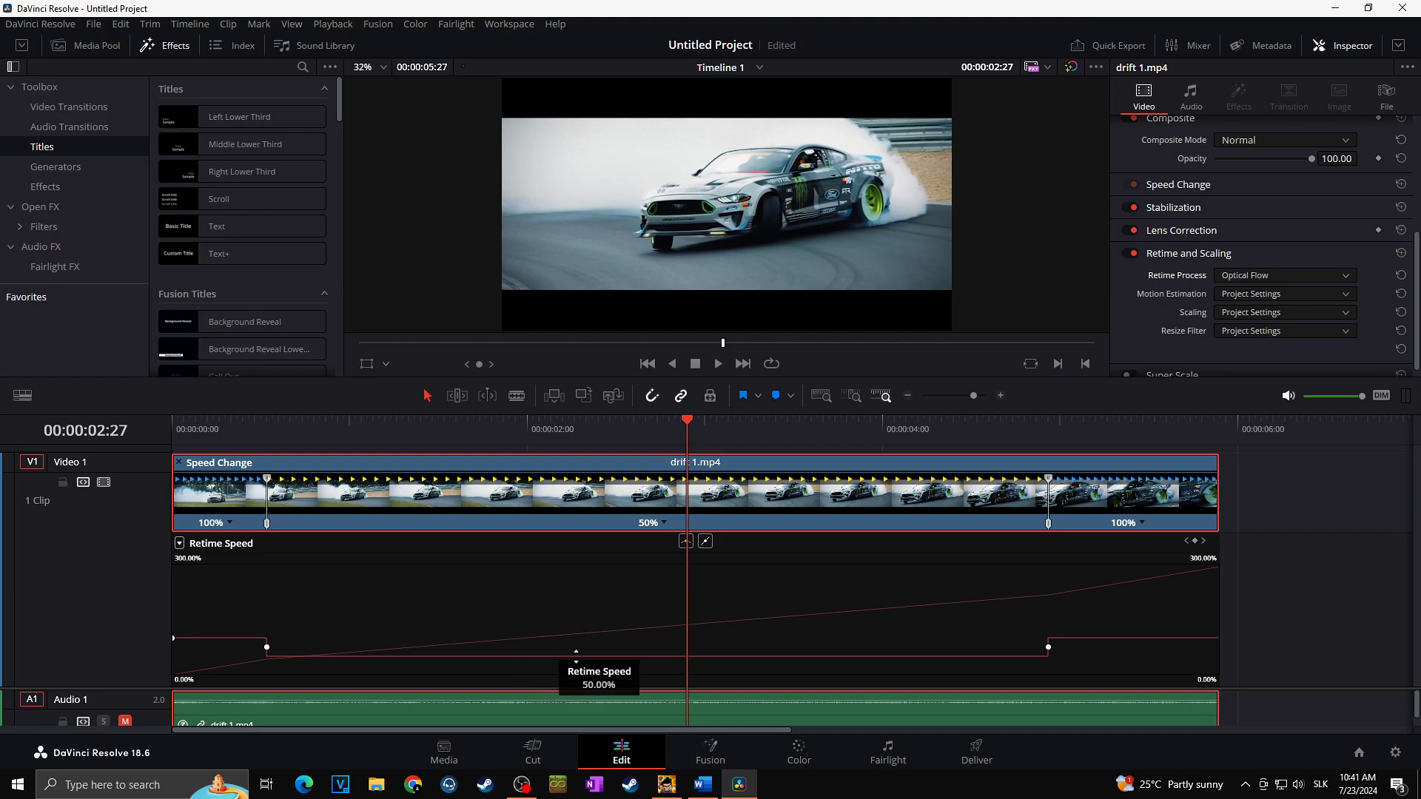
pyautogui.moveTo(576, 656); pyautogui.dragTo(573, 675)
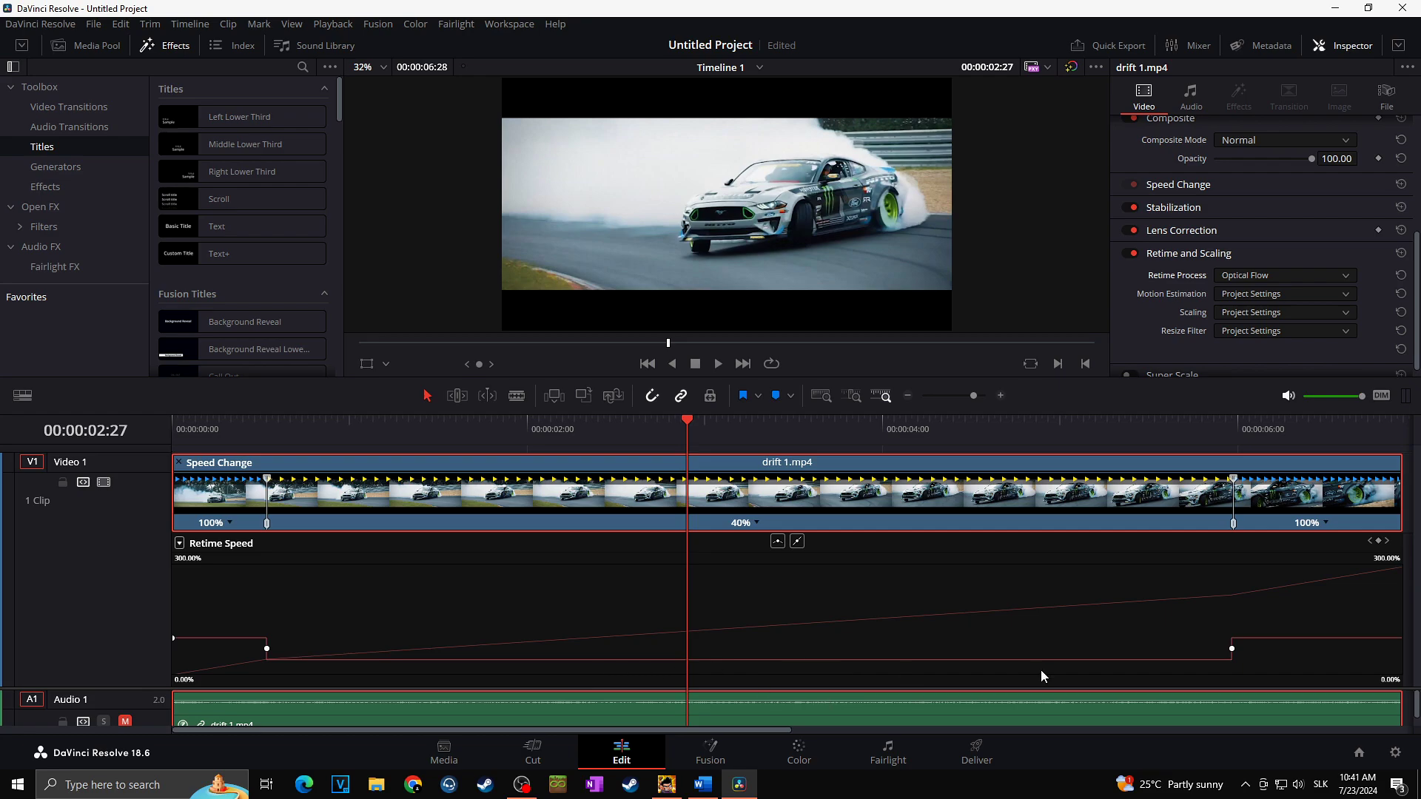
pyautogui.moveTo(1231, 648); pyautogui.dragTo(1226, 649)
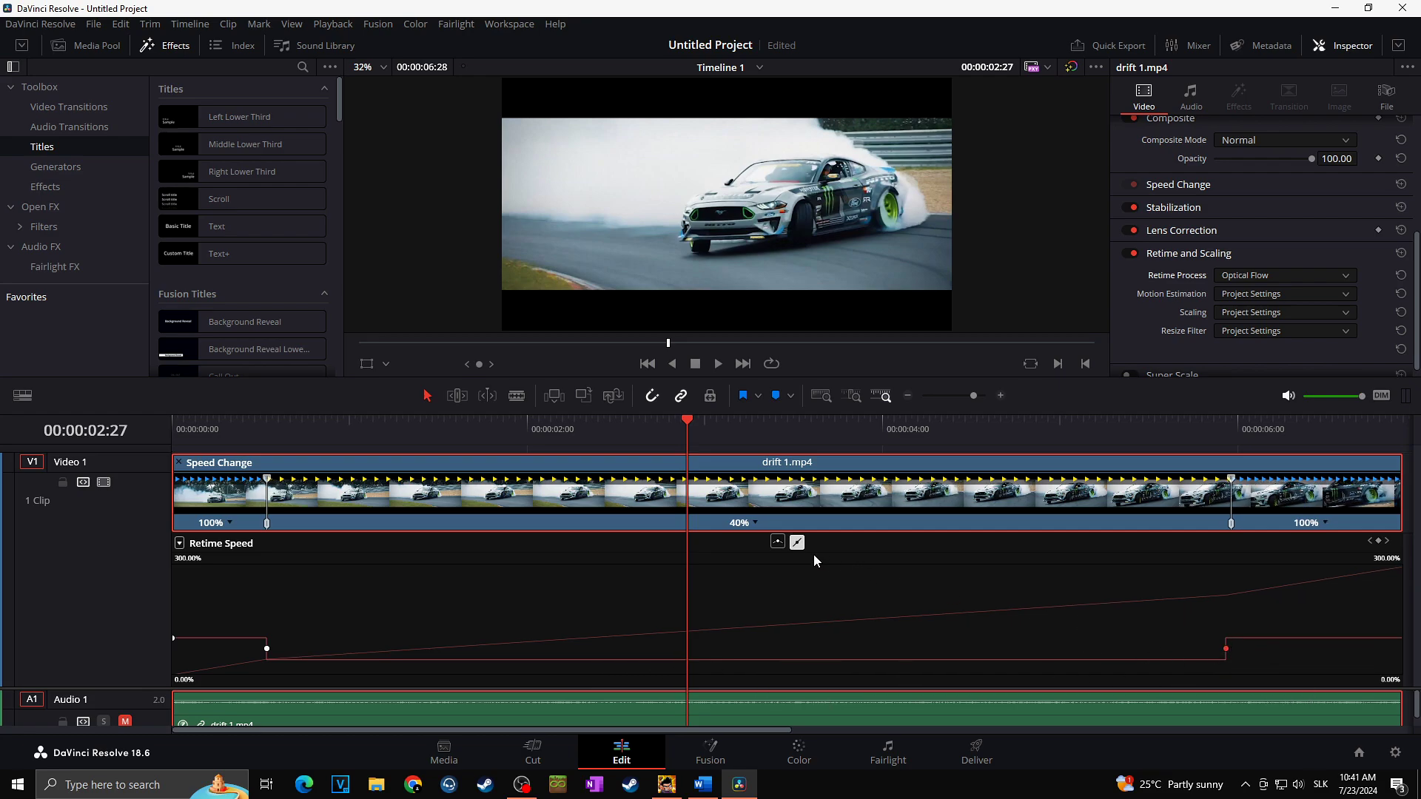
pyautogui.click(777, 542)
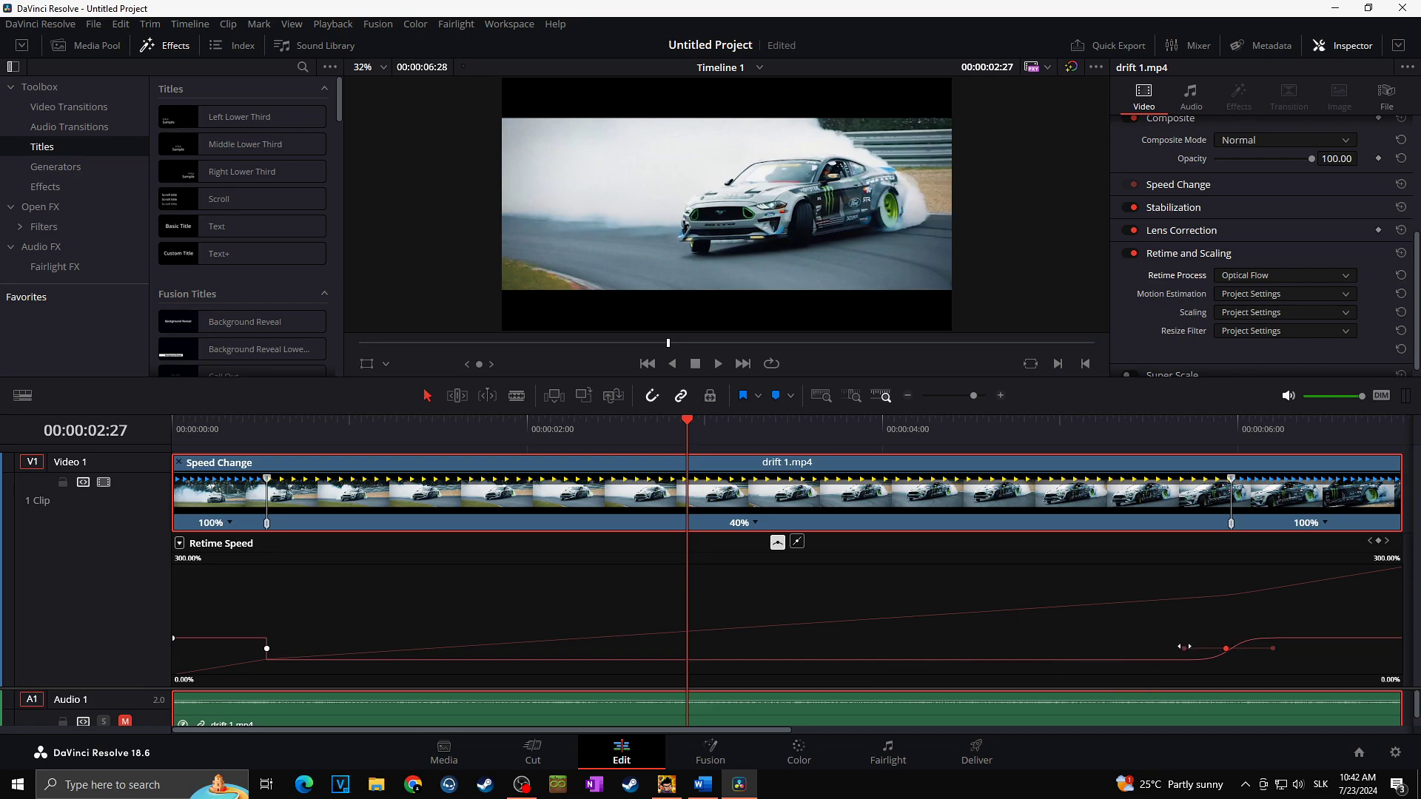
# Step: Stretch the easing and move the return-to-100% point earlier, then preview up to 00:00:03:20
pyautogui.moveTo(1184, 647); pyautogui.dragTo(1037, 638)
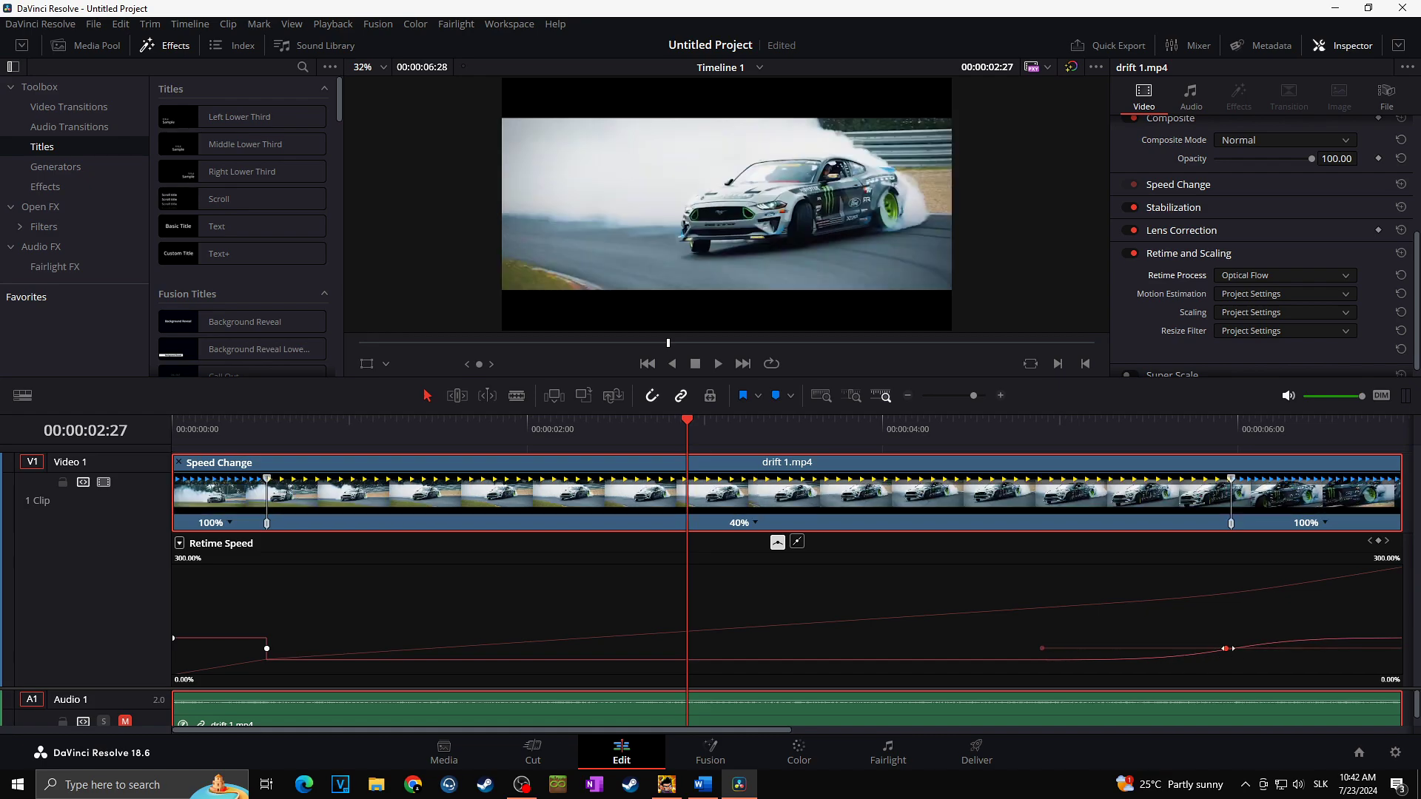
pyautogui.moveTo(1230, 649); pyautogui.dragTo(1065, 644)
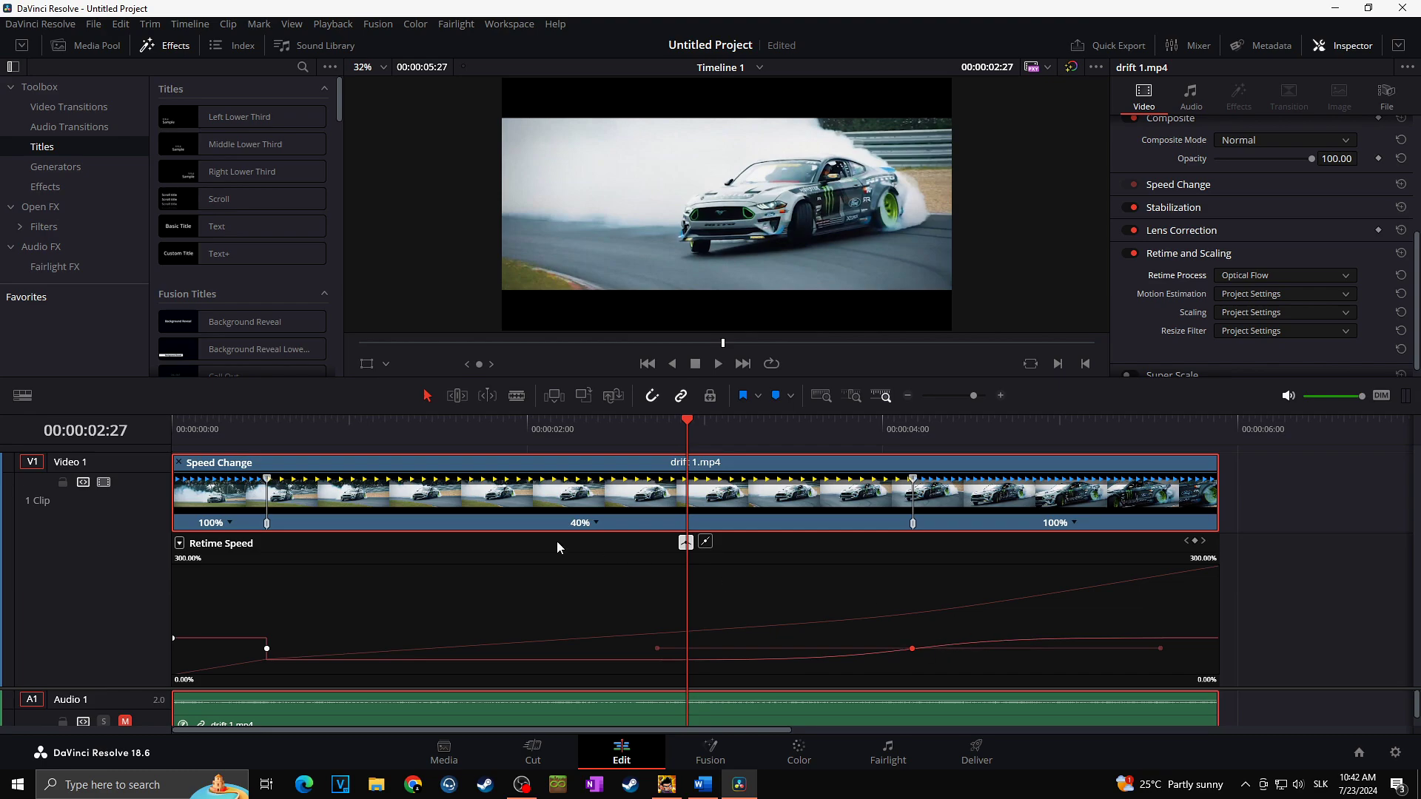
pyautogui.click(191, 429)
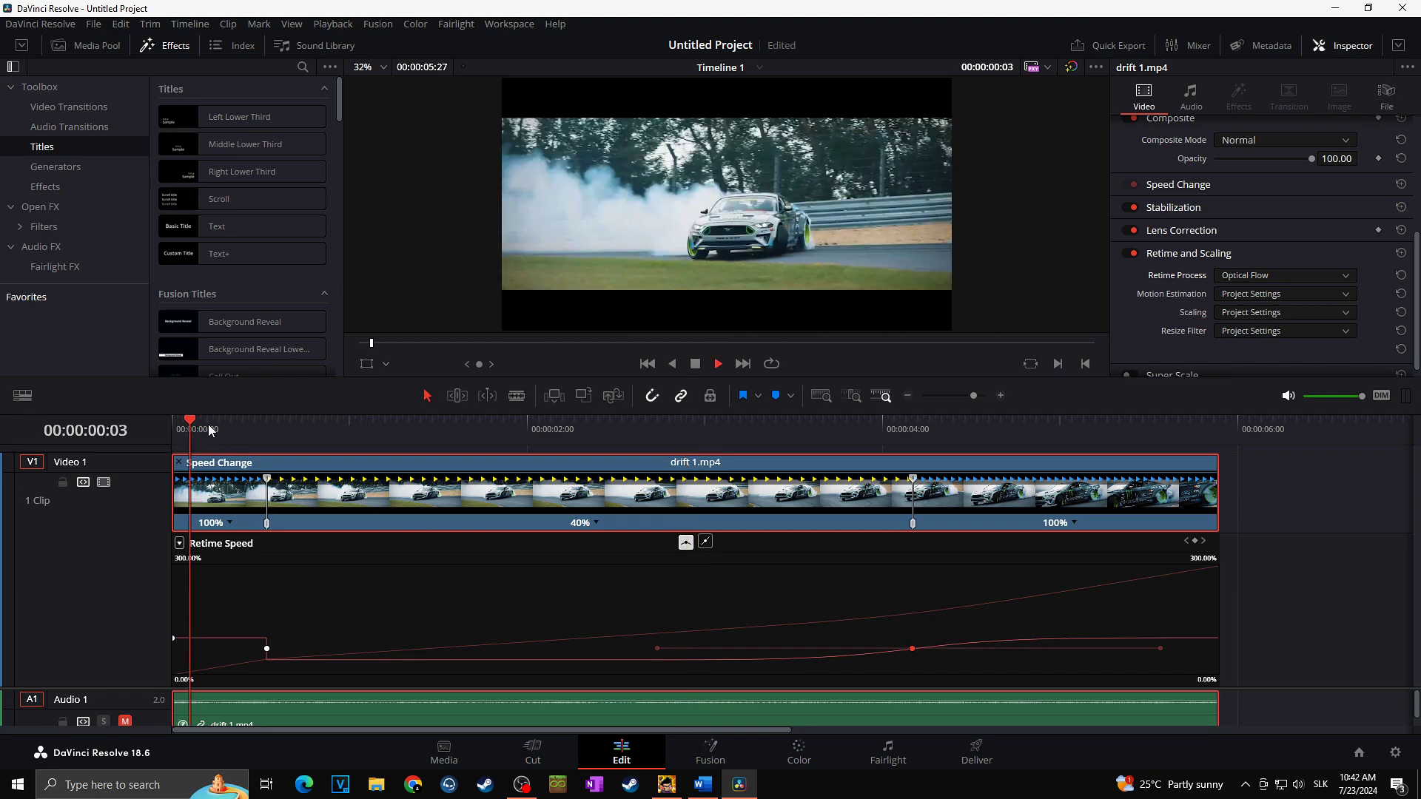
pyautogui.press('space')
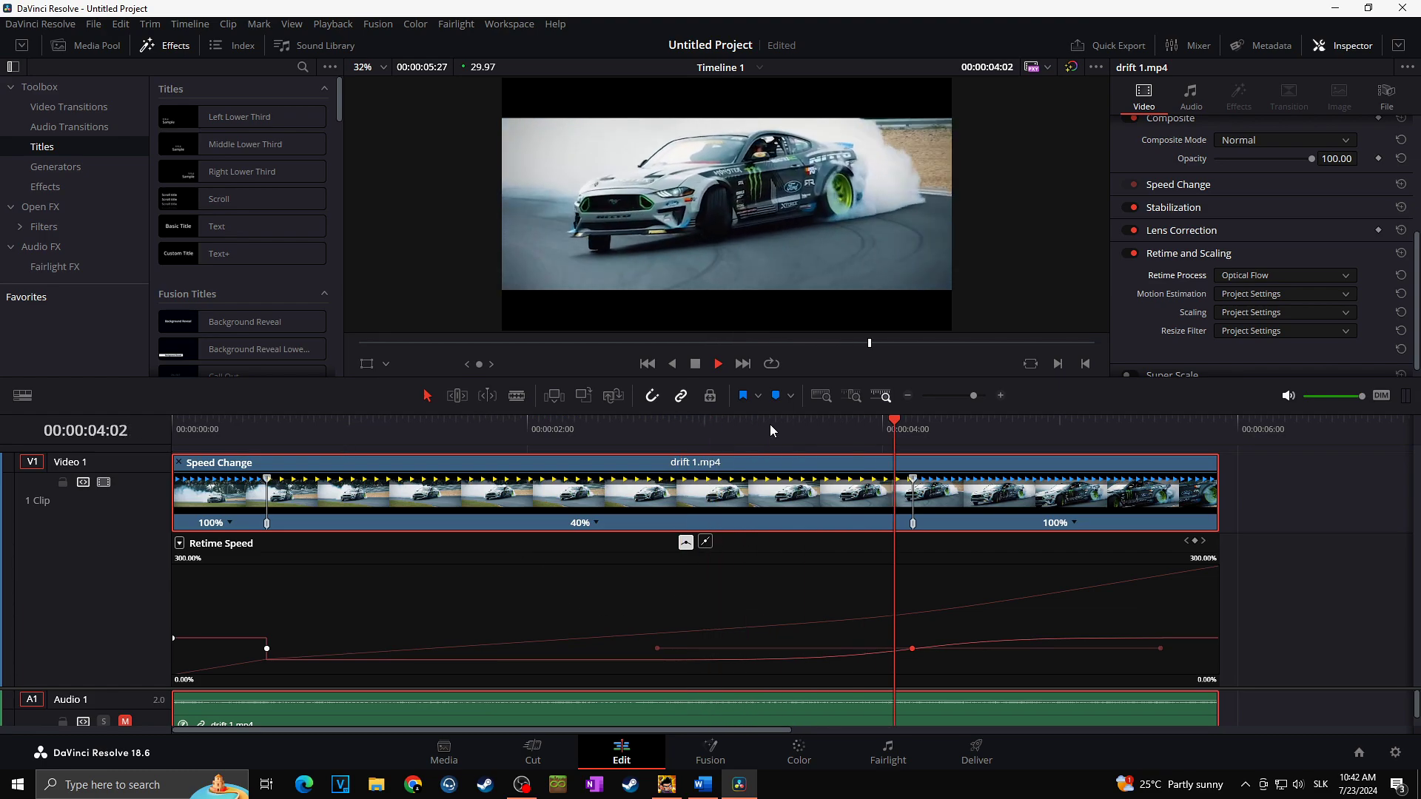
pyautogui.click(821, 430)
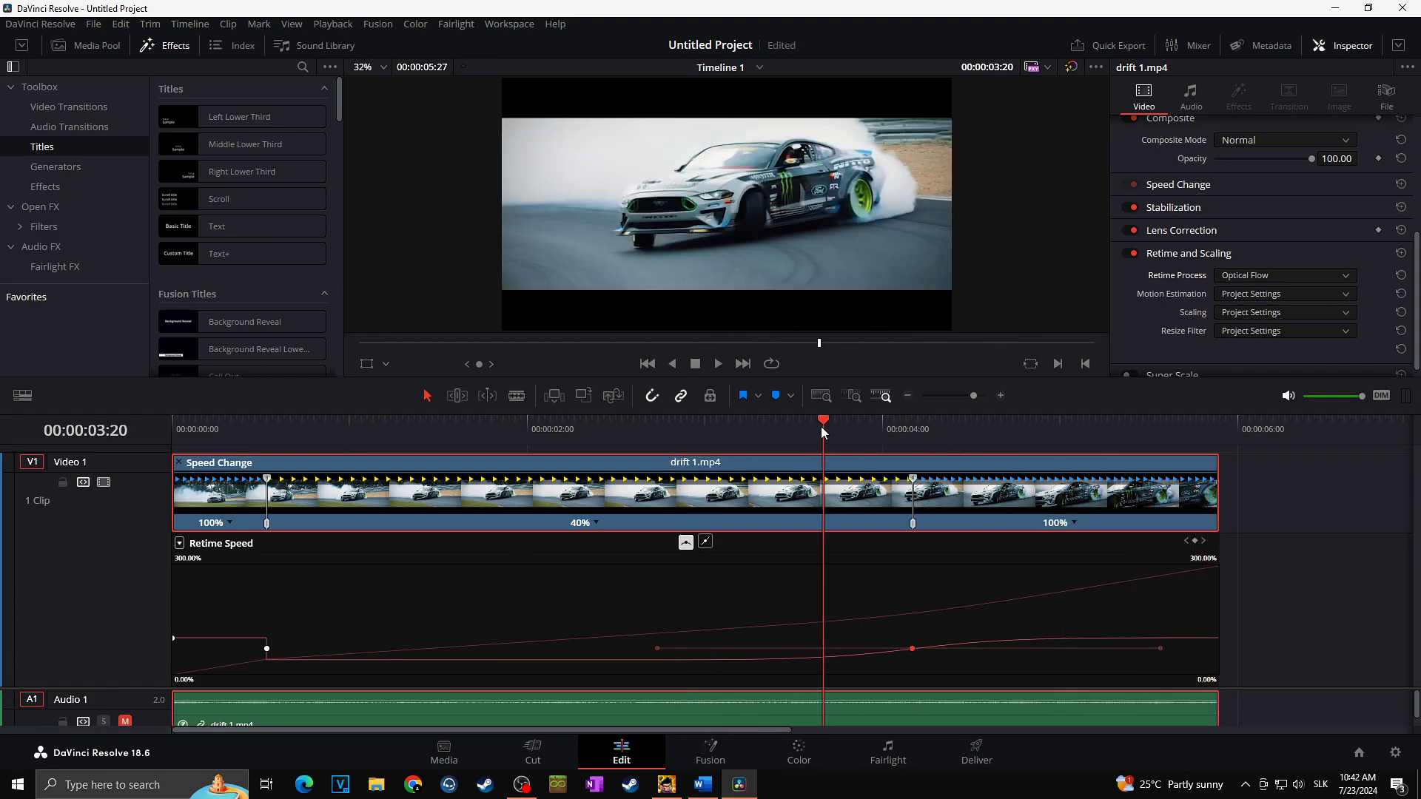